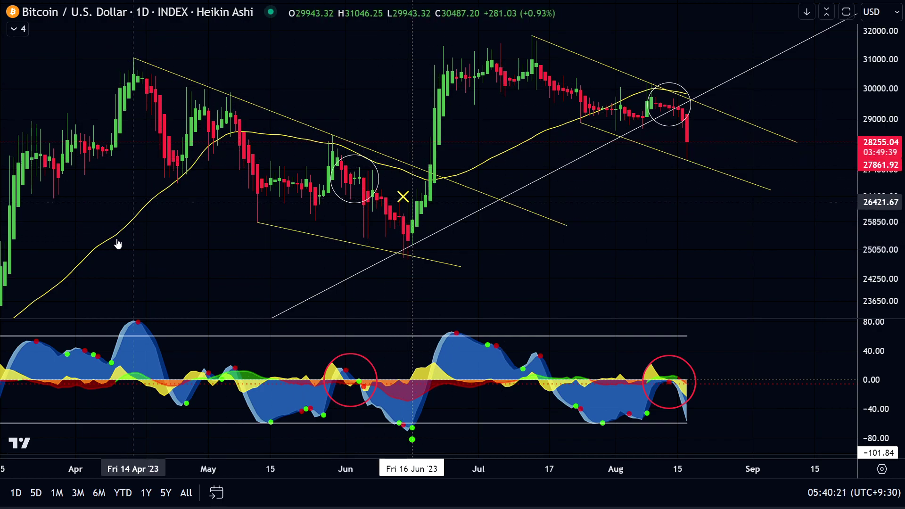
left_click(363, 145)
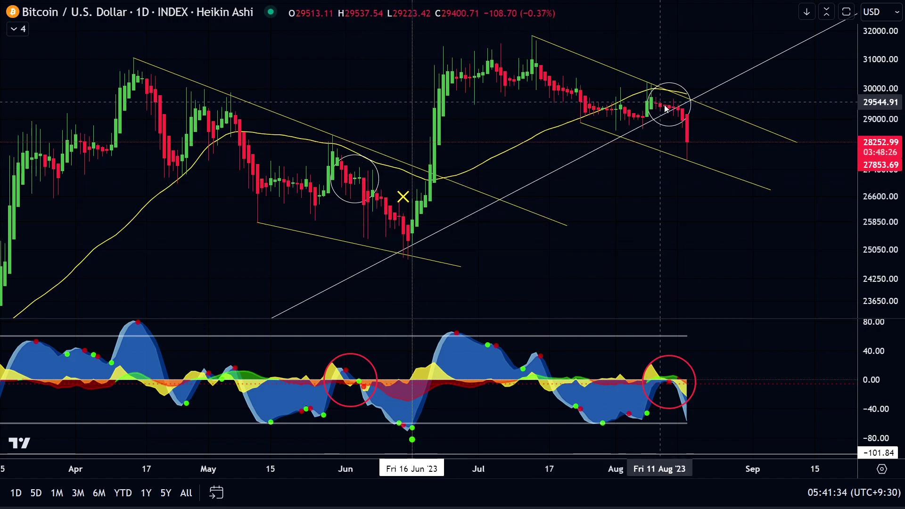
left_click(722, 173)
left_click(698, 141)
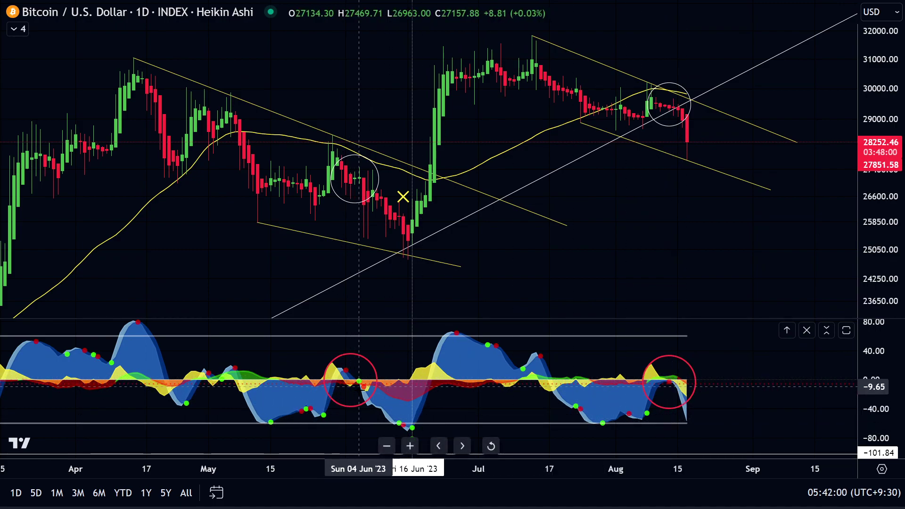
- Switch the Bitcoin chart to the 2D interval
left_click_drag(868, 374, 868, 385)
left_click_drag(409, 439, 332, 439)
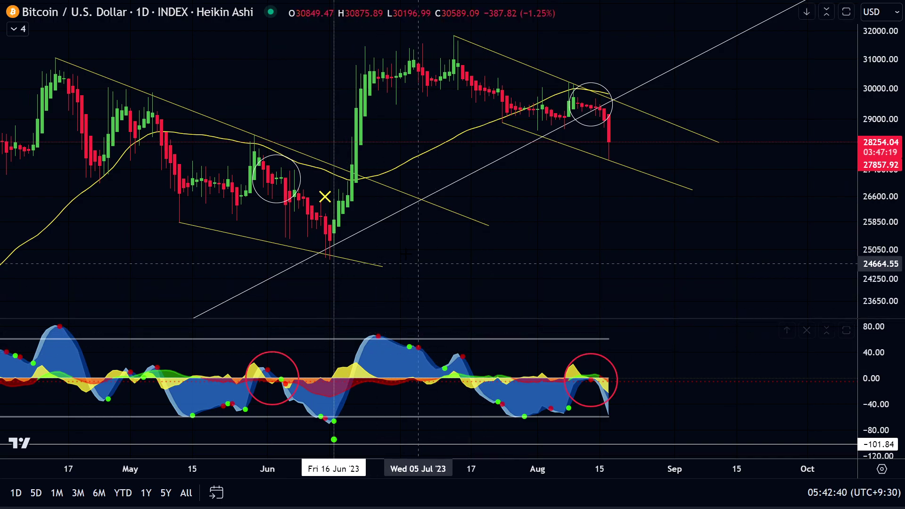
type("2D")
key("Return")
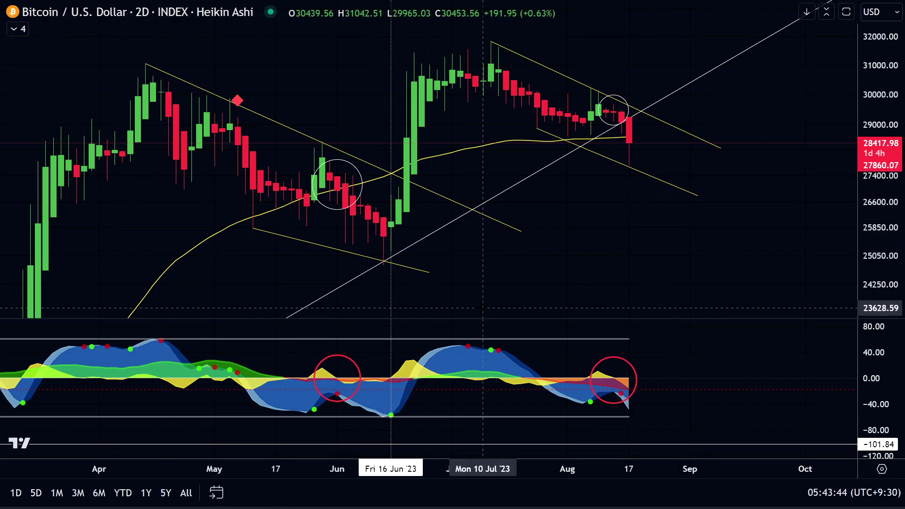
- Adjust the far end of the recent descending channel's lower line to about 26831 so it meets the latest candle's low
left_click(699, 194)
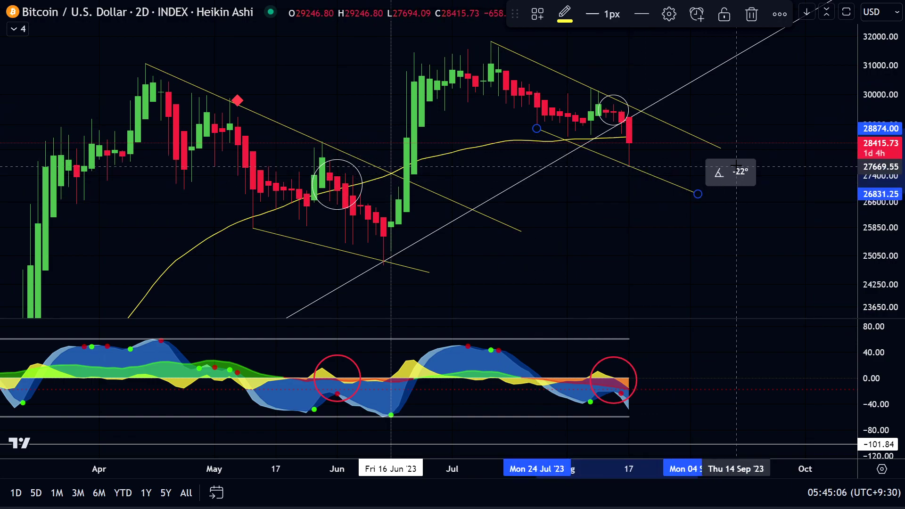
left_click(759, 115)
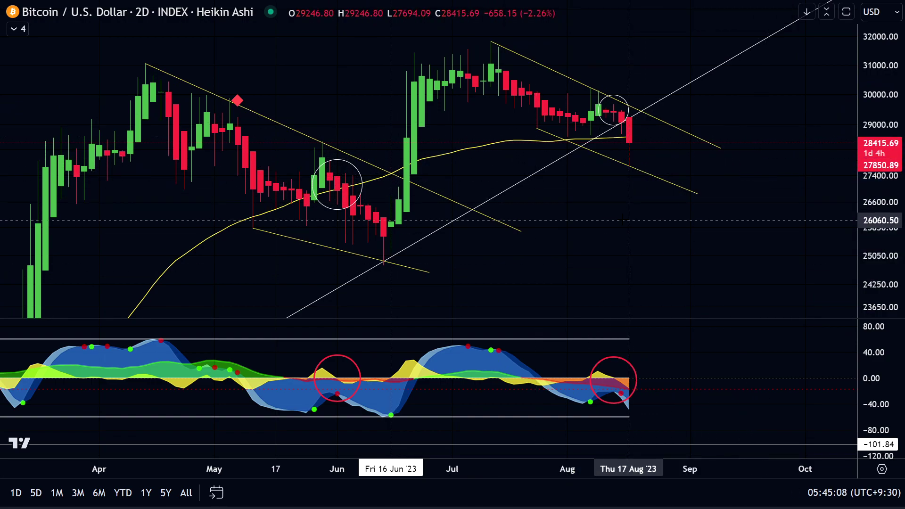
left_click(606, 156)
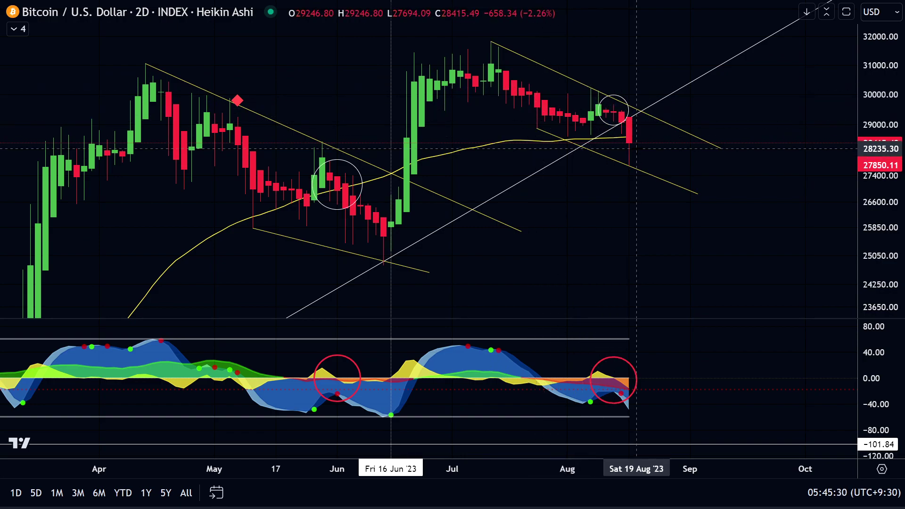
- Switch the Bitcoin chart to the 240-minute (4h) interval and focus on the August candles
type("240")
key("Return")
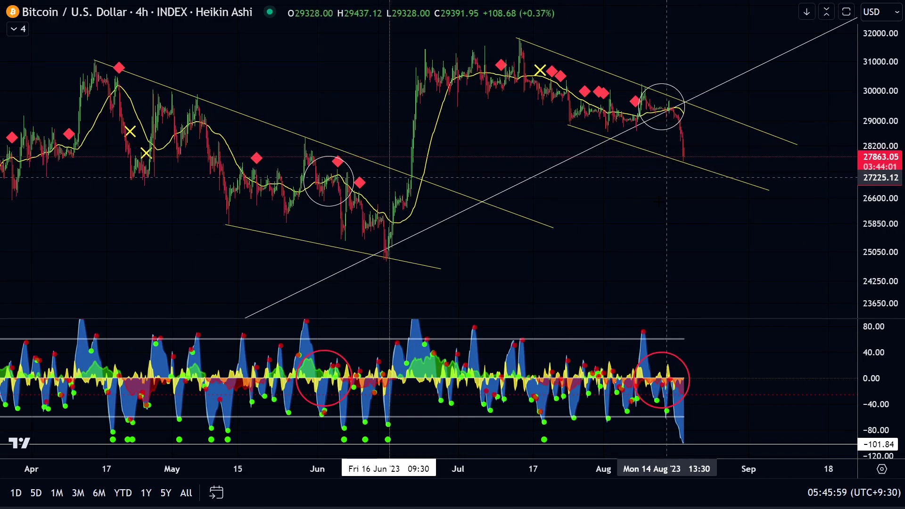
left_click_drag(629, 281, 696, 281)
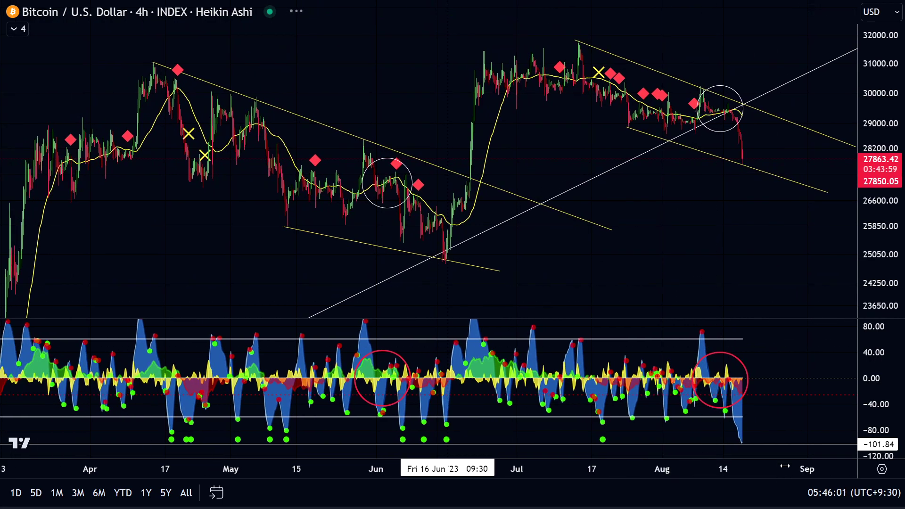
left_click_drag(789, 467, 639, 486)
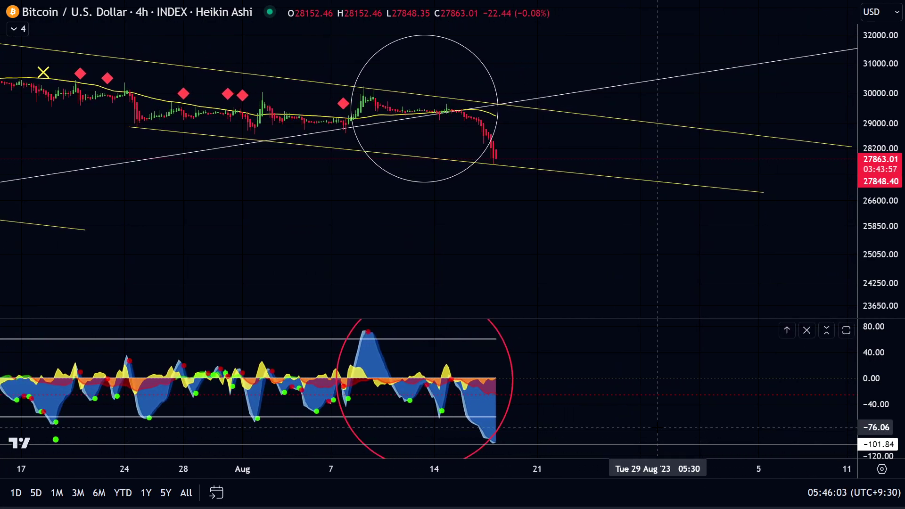
- Move the horizontal level line in the oscillator pane to about -100.62, at the oscillator's latest low
double_click(659, 427)
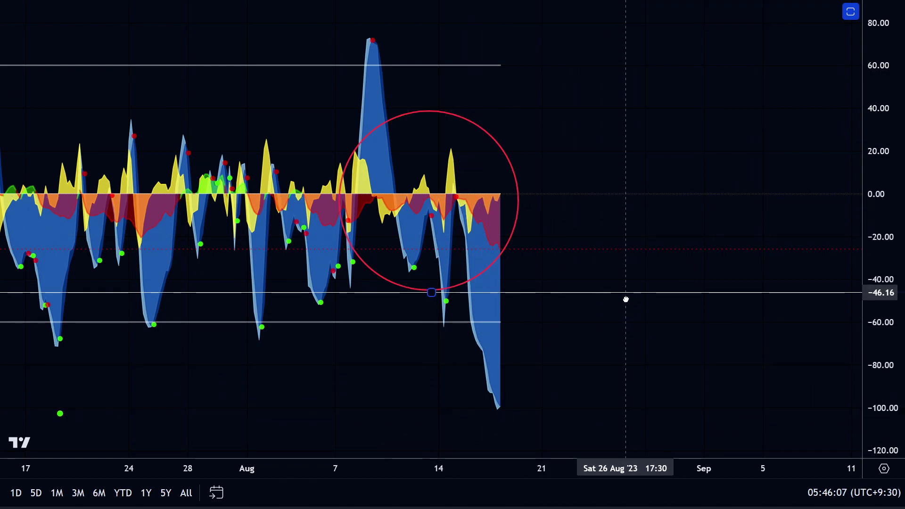
double_click(621, 410)
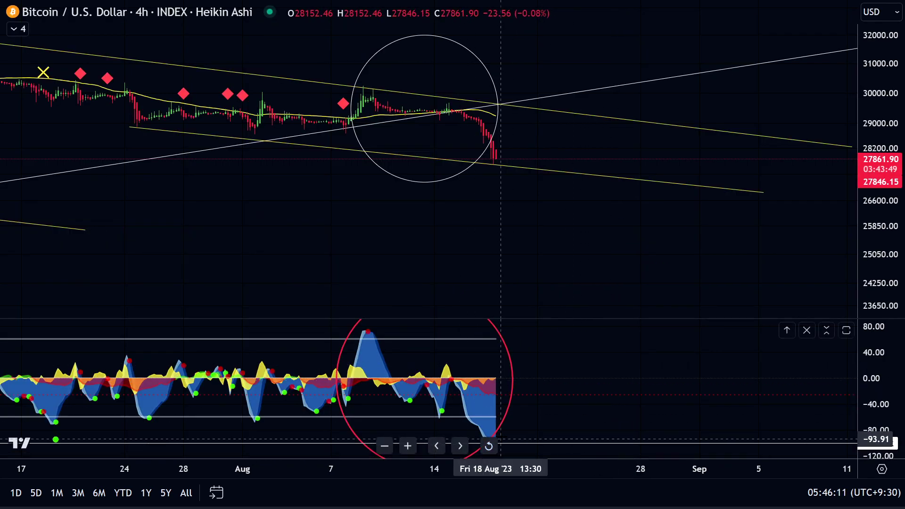
left_click(497, 166)
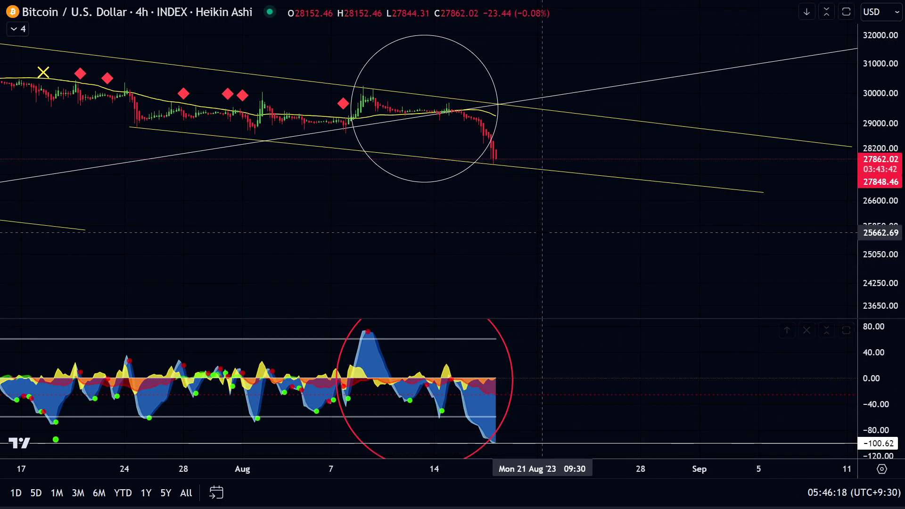
- Compare the 4-hour oscillator's latest low with its earlier lows back to early 2023 along the horizontal level line
left_click_drag(558, 232, 683, 227)
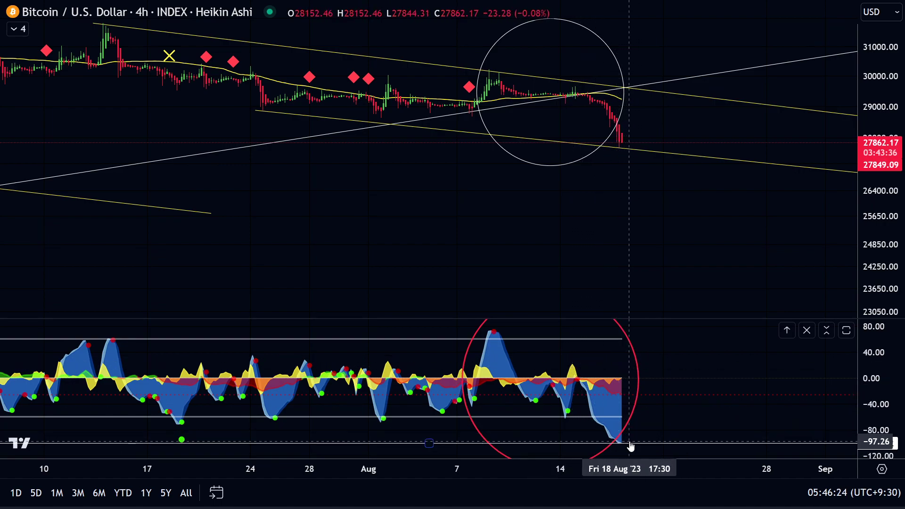
left_click_drag(408, 249, 537, 194)
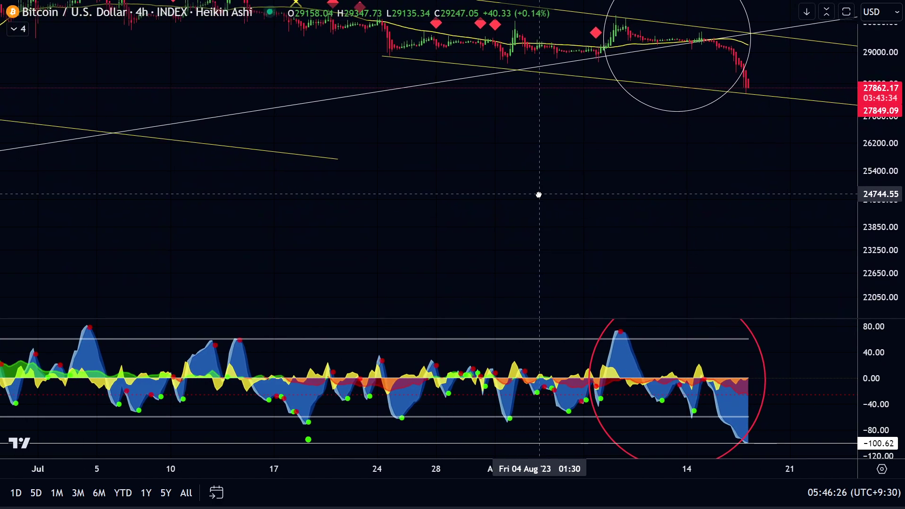
left_click_drag(528, 250, 441, 254)
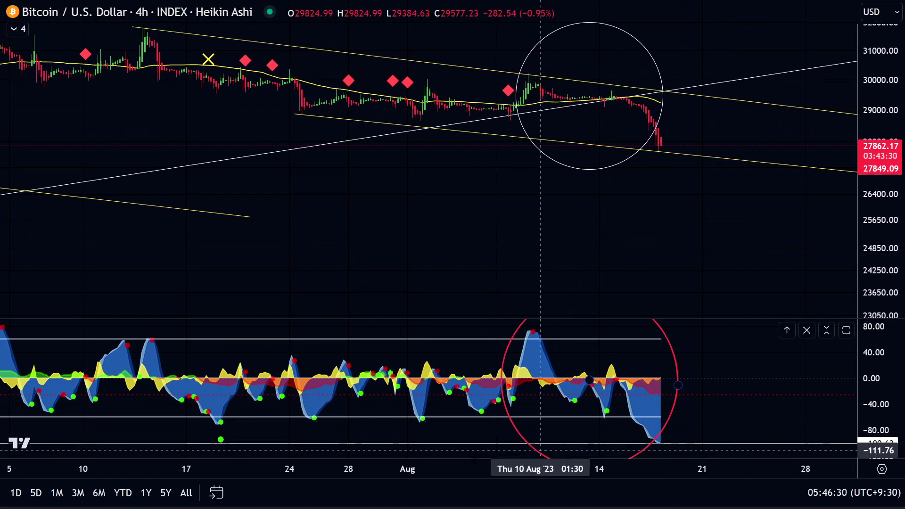
left_click_drag(542, 469, 689, 485)
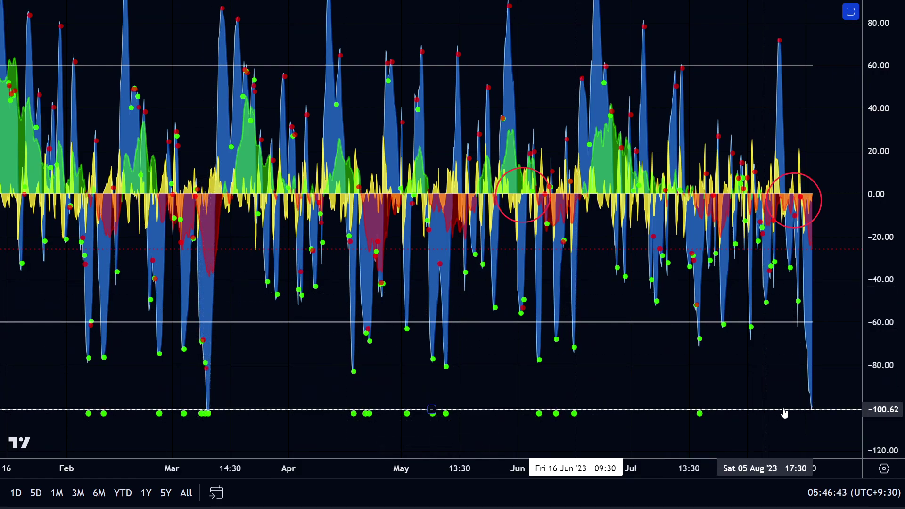
left_click_drag(237, 373, 235, 350)
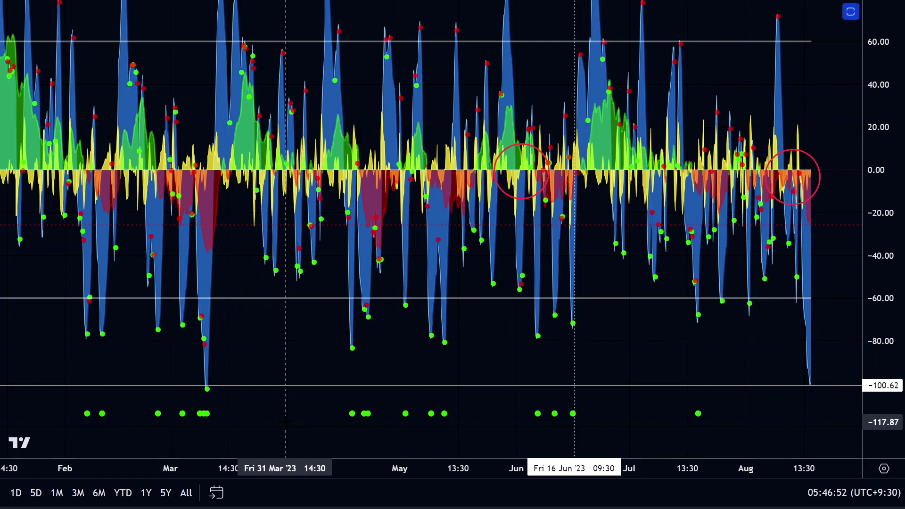
double_click(263, 422)
double_click(882, 198)
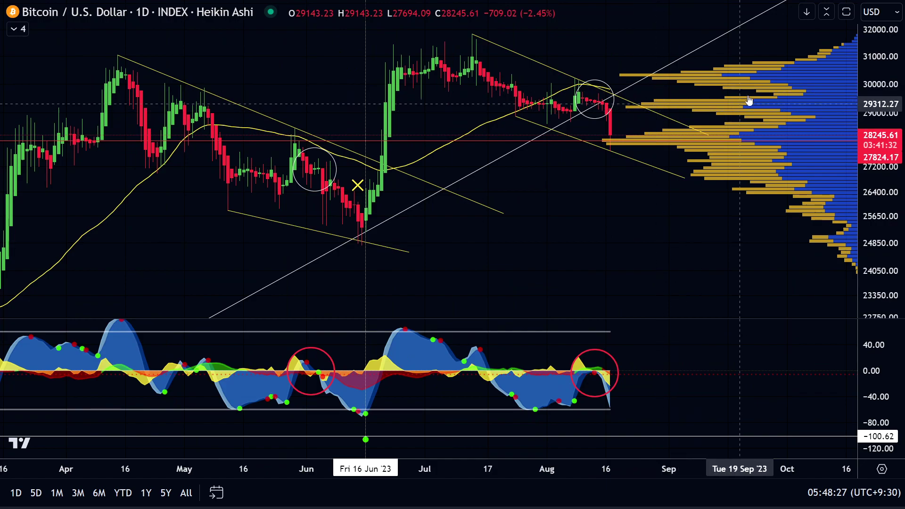
left_click(618, 151)
left_click(604, 125)
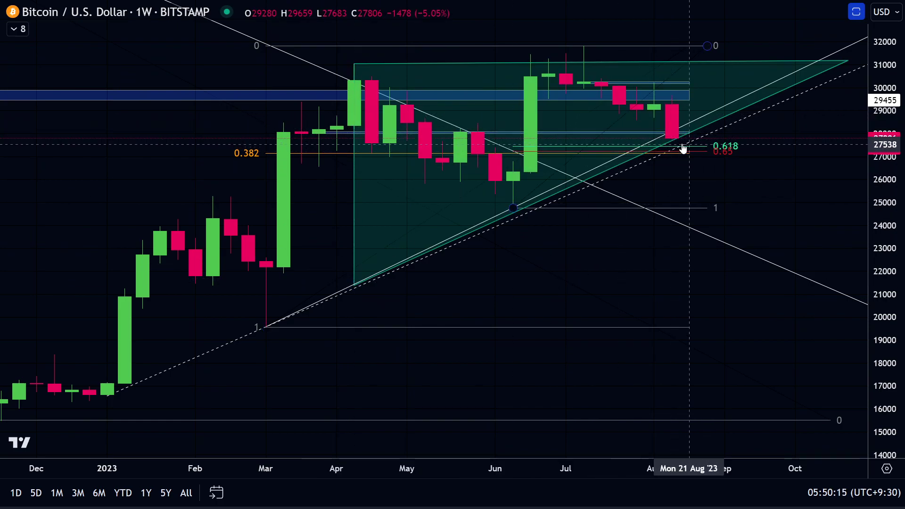
- Draw a trend line on the weekly chart from the 10 April close at 30330 to the 26 June close at 30616
scroll(666, 118, "up", 2)
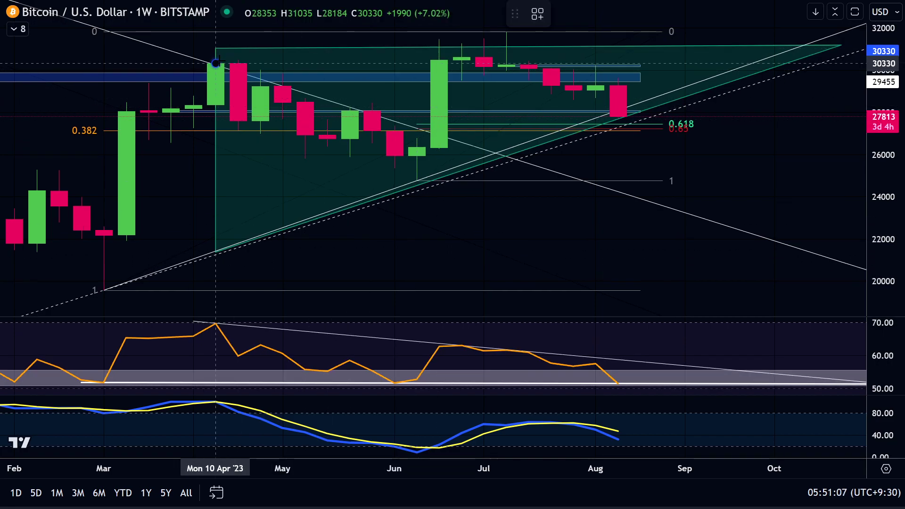
left_click(215, 63)
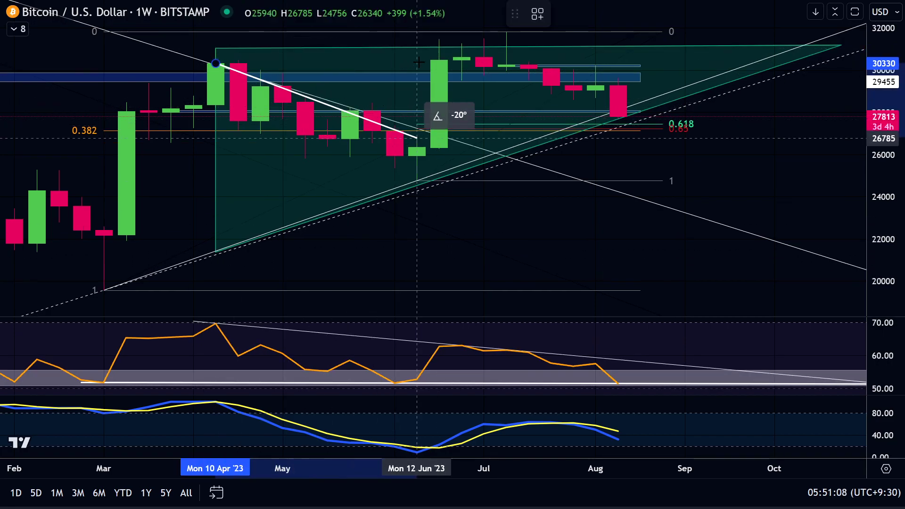
left_click(462, 57)
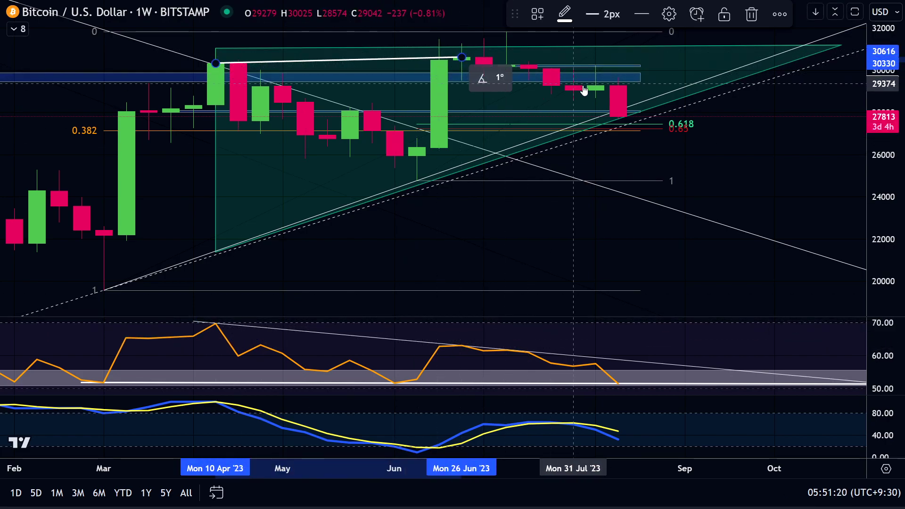
- Re-anchor the trend line from 25940 on 12 June to 27813 on 14 August and compare it with the RSI lows
left_click_drag(215, 63, 417, 155)
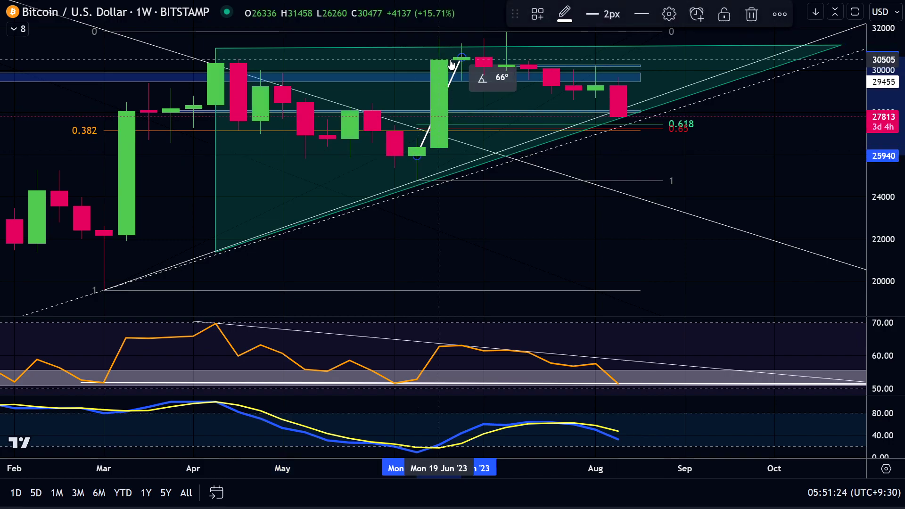
left_click_drag(461, 57, 619, 117)
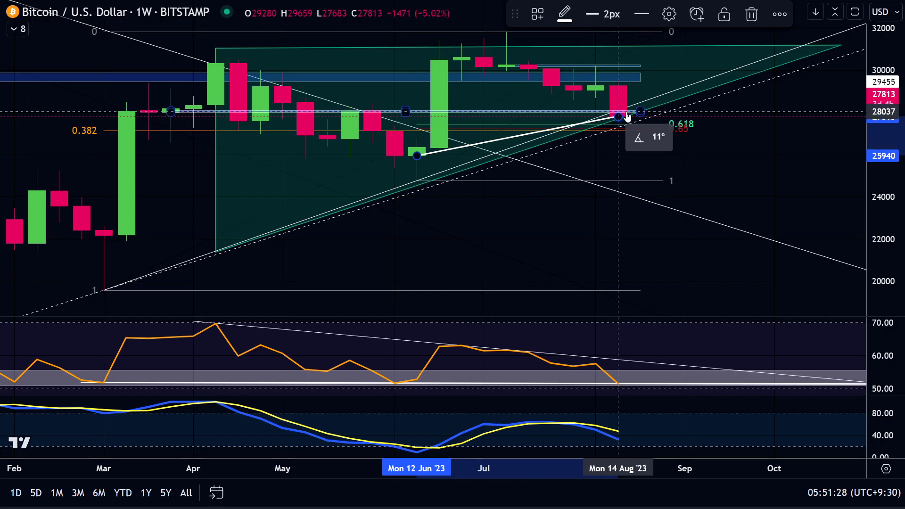
double_click(653, 354)
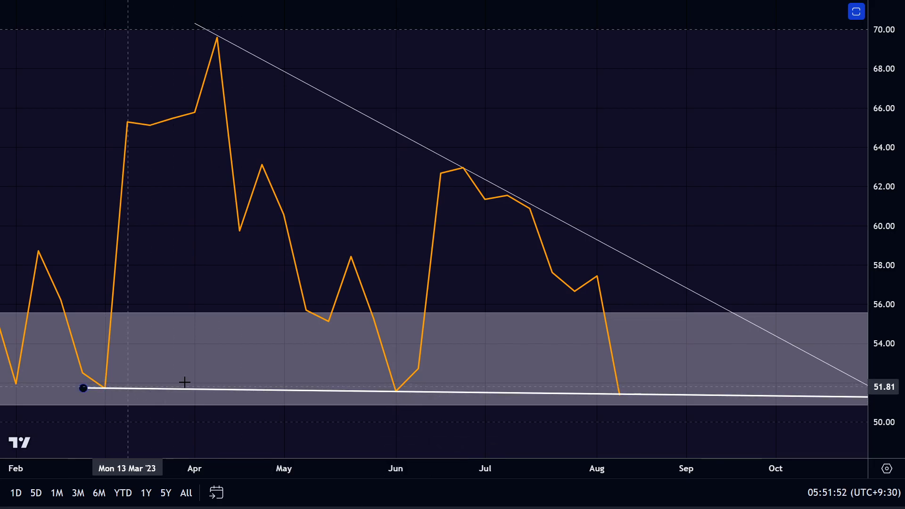
double_click(499, 151)
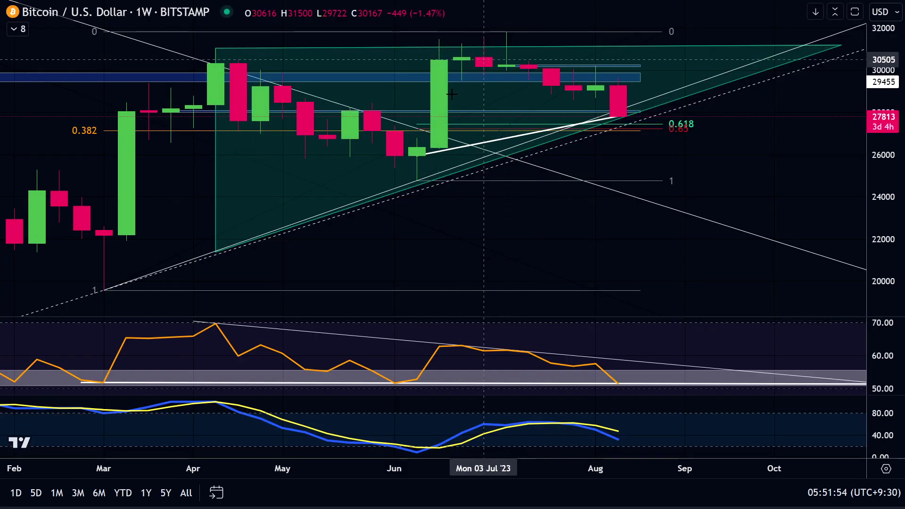
- Re-anchor the trend line from 22183 on 6 March to 25940 on 12 June and compare it with the RSI
left_click_drag(425, 153, 103, 241)
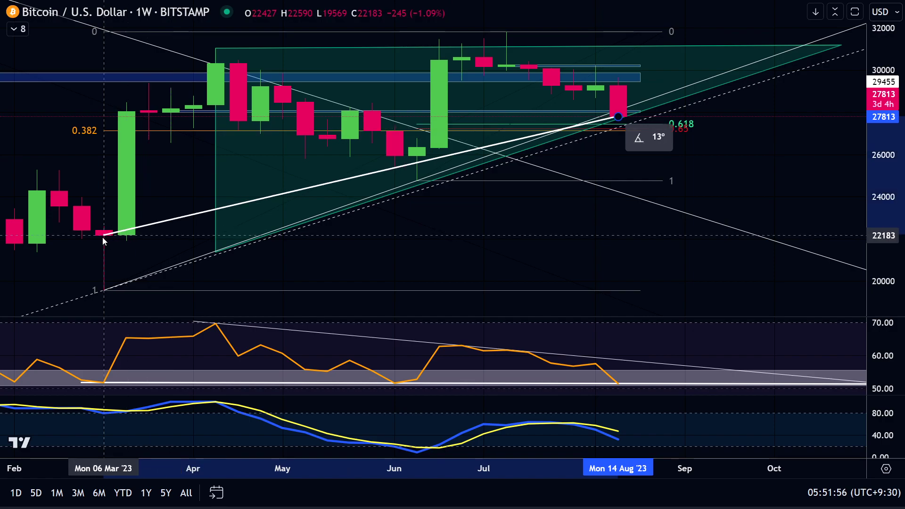
mouse_move(617, 117)
left_mouse_down()
mouse_move(435, 170)
mouse_move(417, 163)
left_mouse_up()
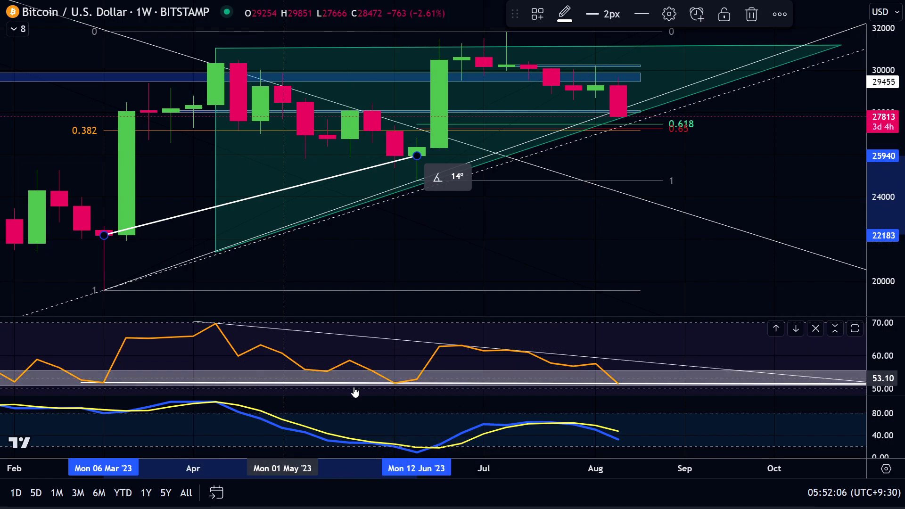
double_click(497, 330)
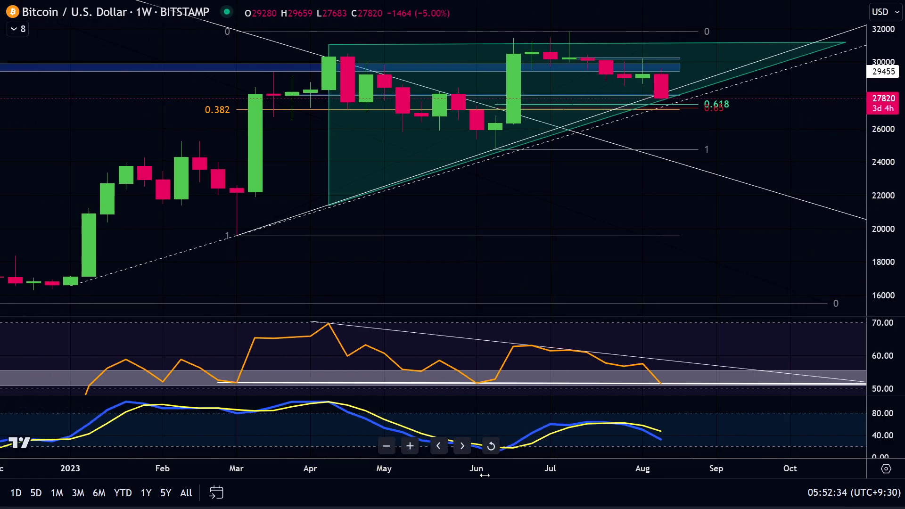
- Examine where the weekly RSI's descending resistance line and near-horizontal support line converge
scroll(599, 189, "down", 3)
left_click_drag(789, 251, 658, 242)
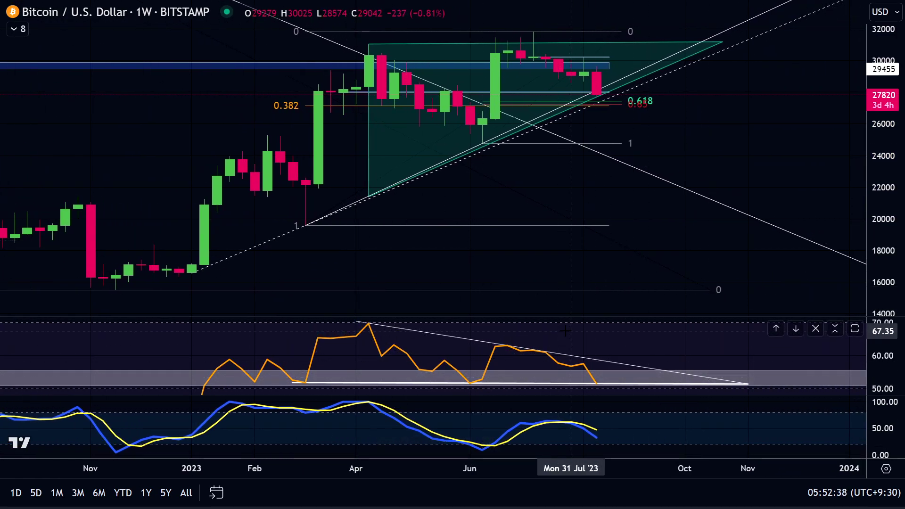
double_click(570, 360)
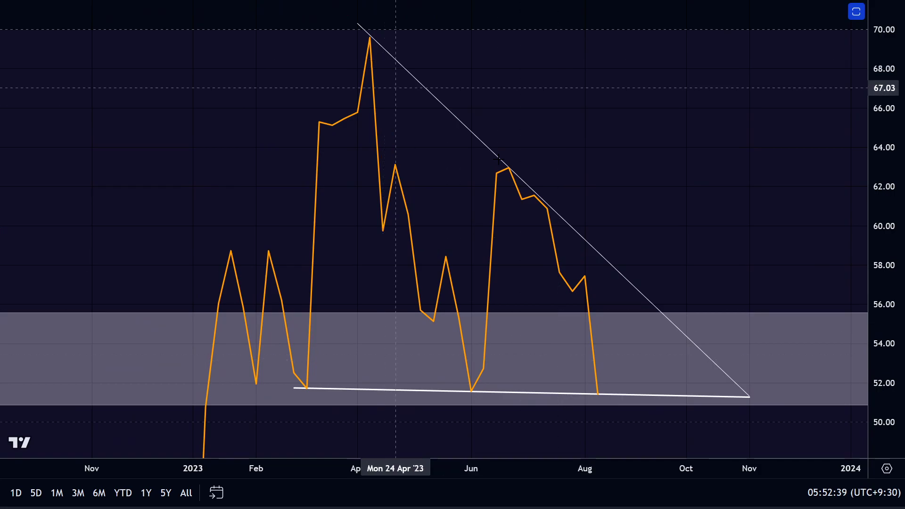
double_click(687, 219)
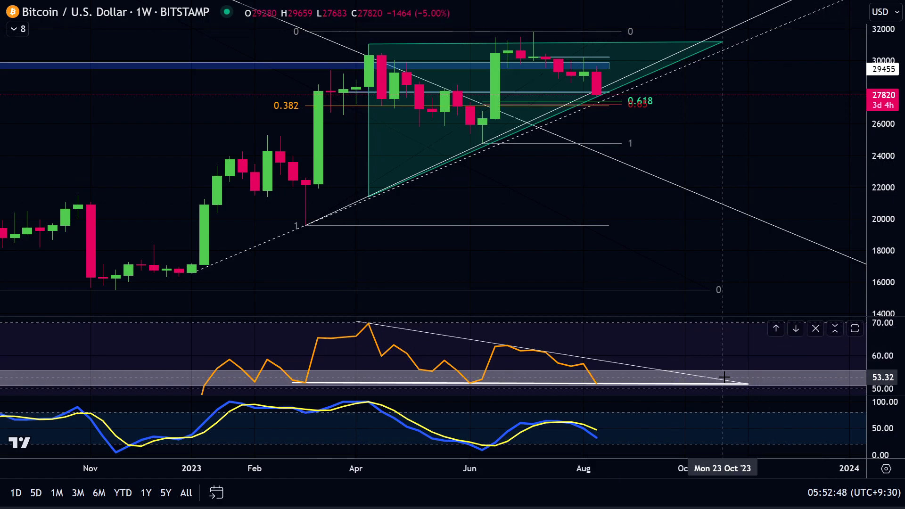
- Reset the RSI scale and view the full weekly price and indicator history back to 2012
double_click(878, 355)
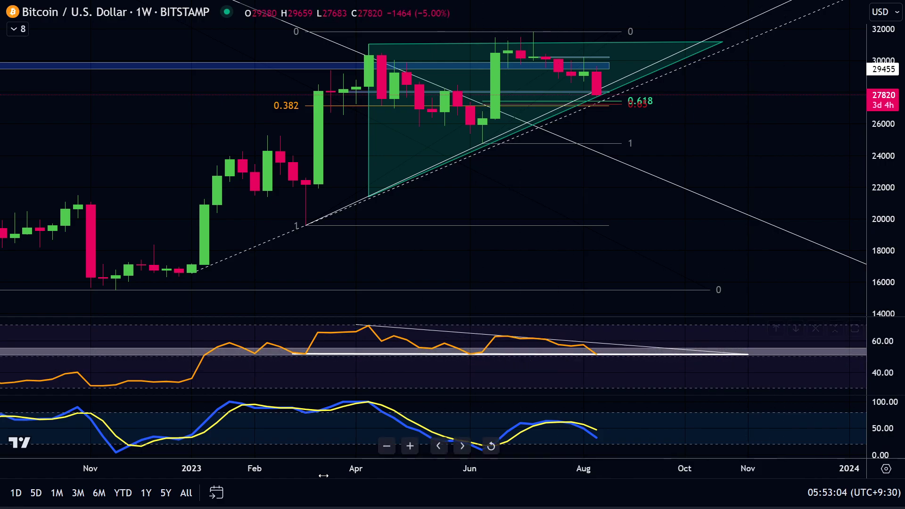
scroll(456, 461, "down", 2)
scroll(456, 462, "down", 10)
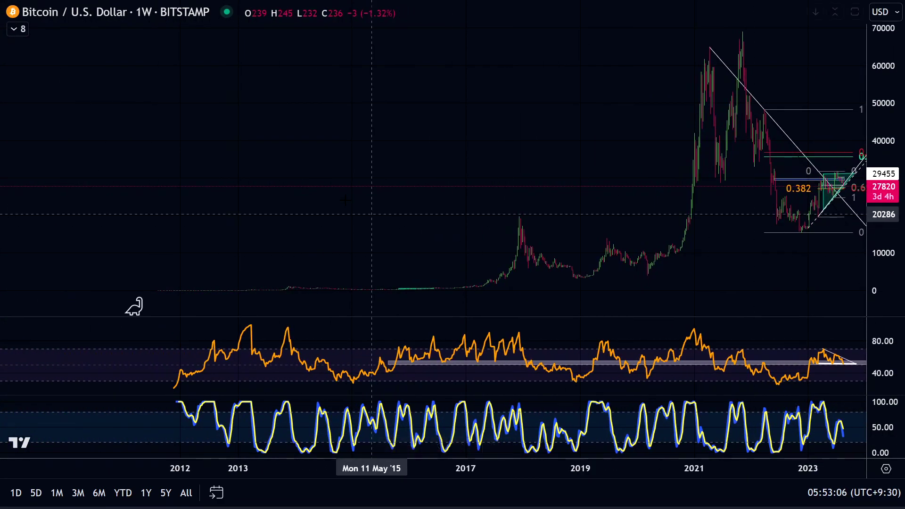
- Show the 21-period EMA on the weekly chart over the late 2013 to 2016 price history
left_click_drag(133, 306, 521, 307)
left_click_drag(508, 243, 472, 243)
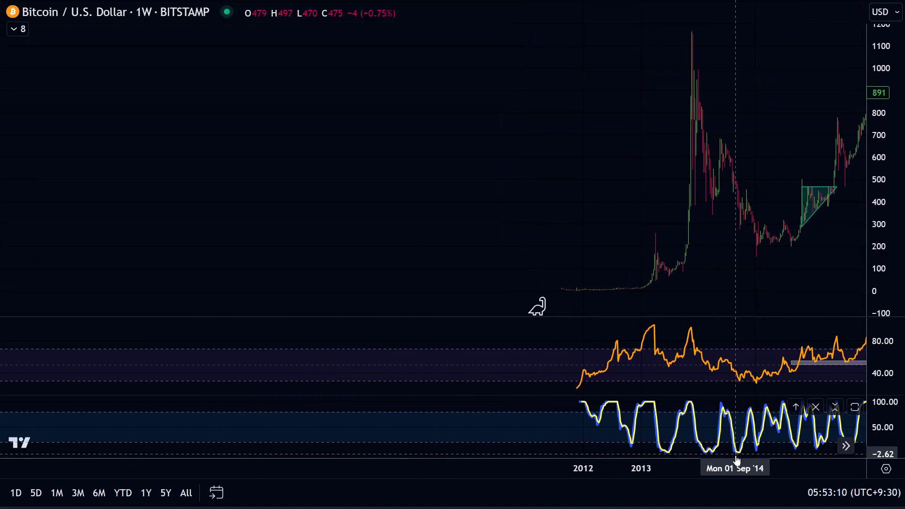
scroll(674, 472, "up", 2)
left_click_drag(672, 472, 97, 472)
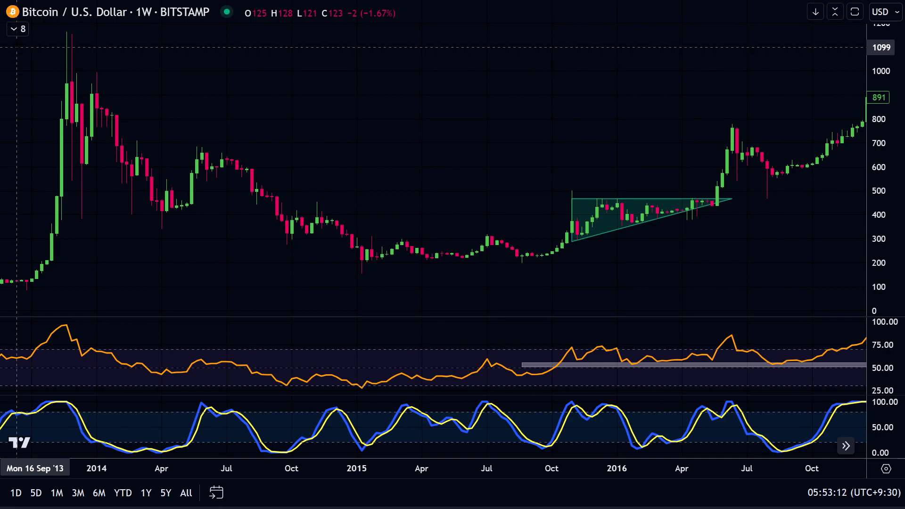
left_click(17, 30)
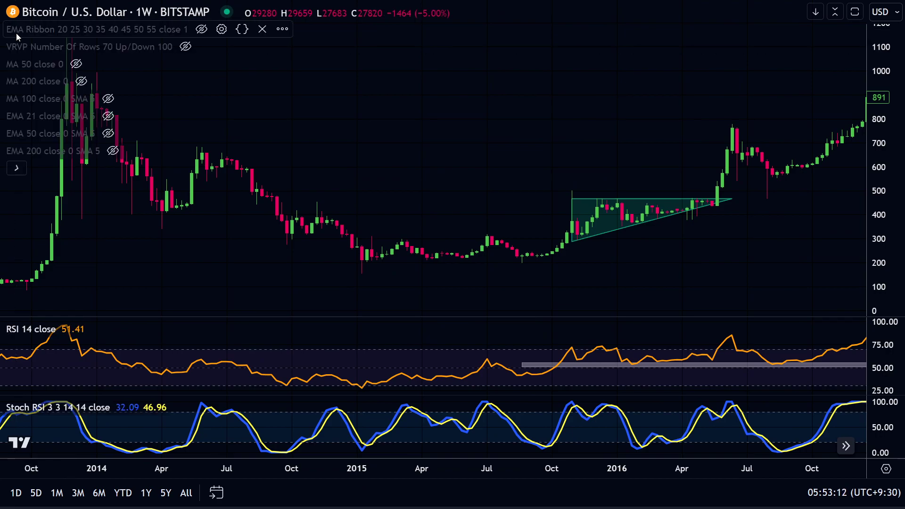
left_click(108, 118)
left_click(16, 169)
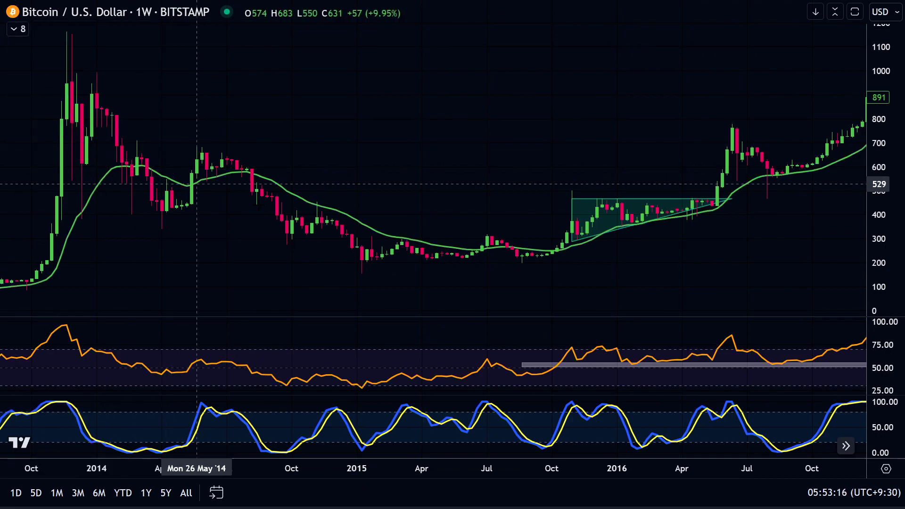
- Enlarge the RSI pane and compare the RSI support band with price and the EMA 21 around the 2015–2016 ascending triangle
left_click_drag(568, 450, 602, 450)
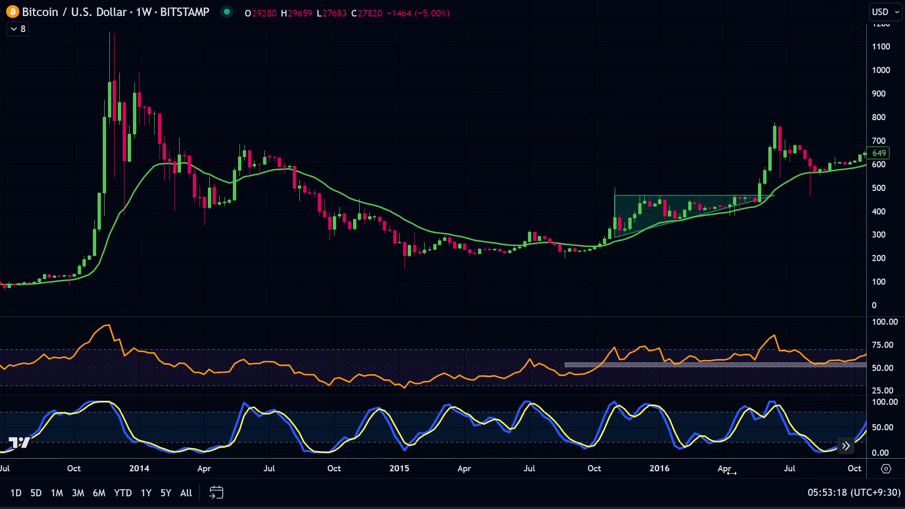
scroll(734, 473, "up", 5)
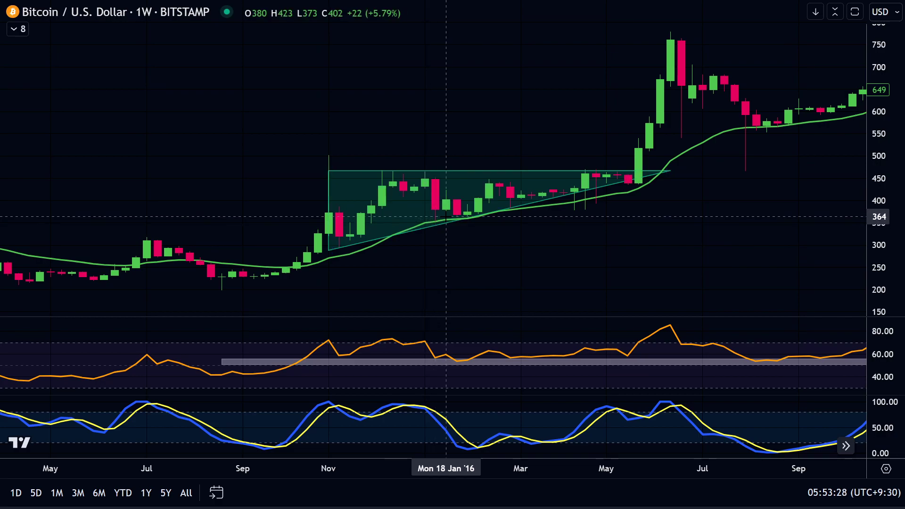
left_click_drag(467, 316, 467, 269)
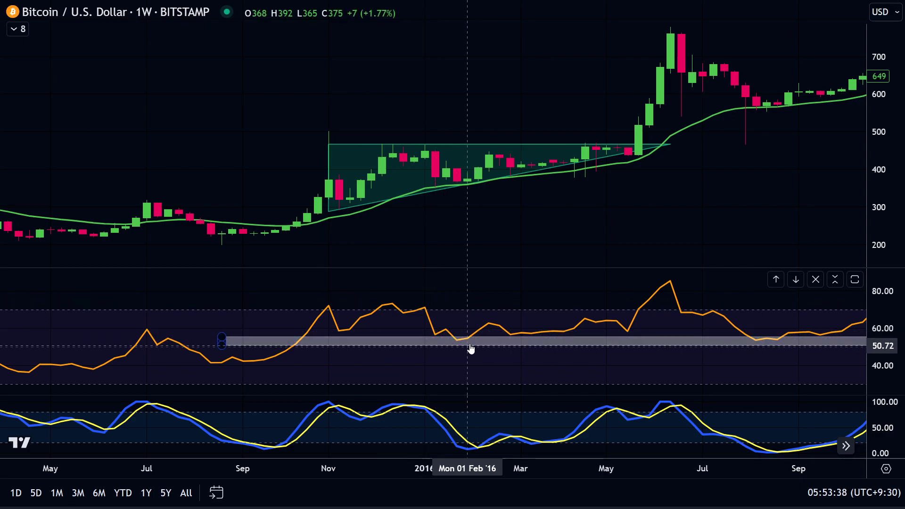
left_click_drag(650, 207, 487, 194)
left_click_drag(594, 181, 699, 218)
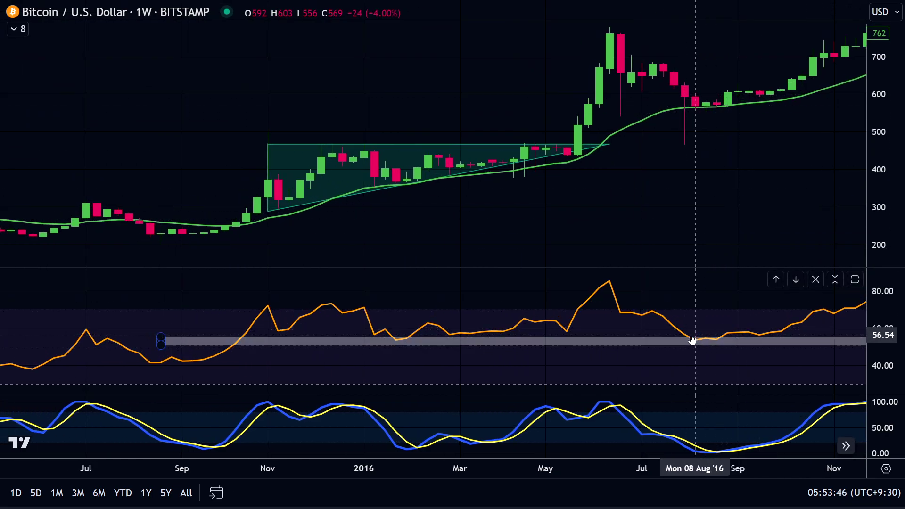
- Follow the weekly RSI's retests of the support band from August 2016 through 2017 into early 2018
left_click_drag(768, 198, 572, 179)
left_click_drag(735, 142, 609, 178)
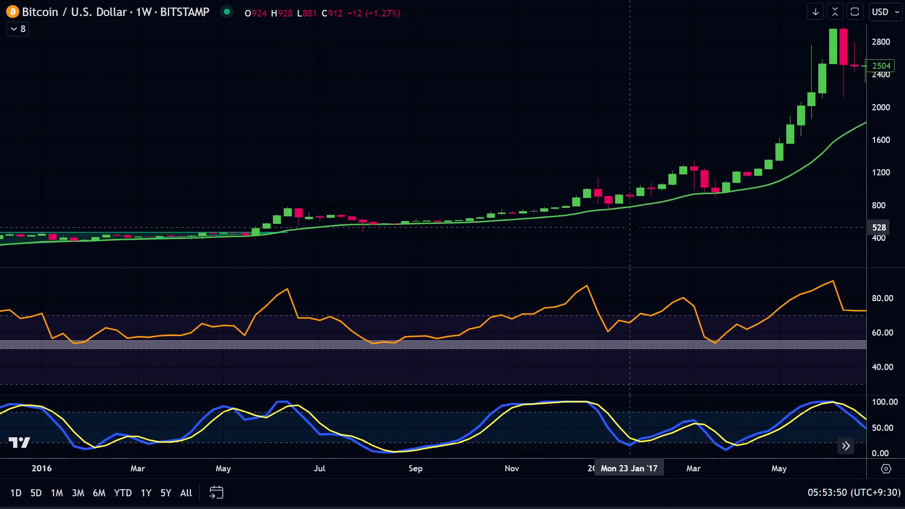
left_click_drag(630, 227, 741, 228)
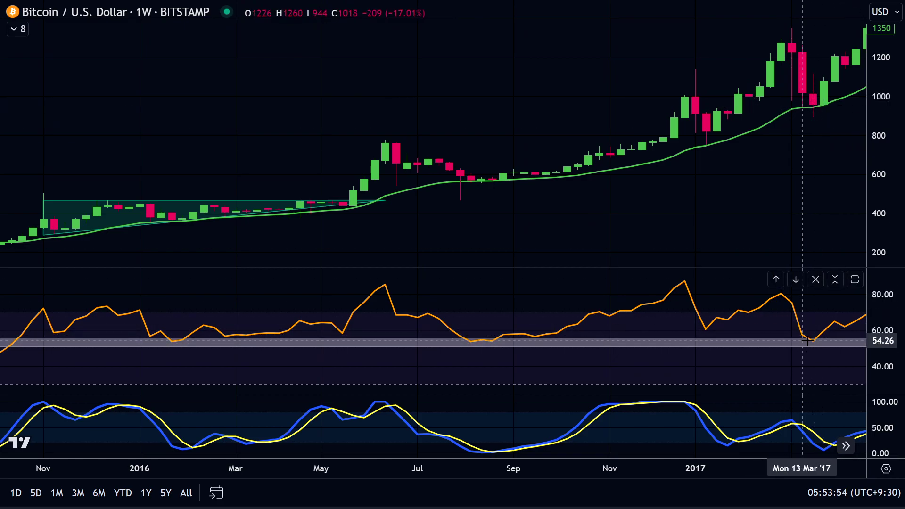
left_click_drag(796, 235, 535, 186)
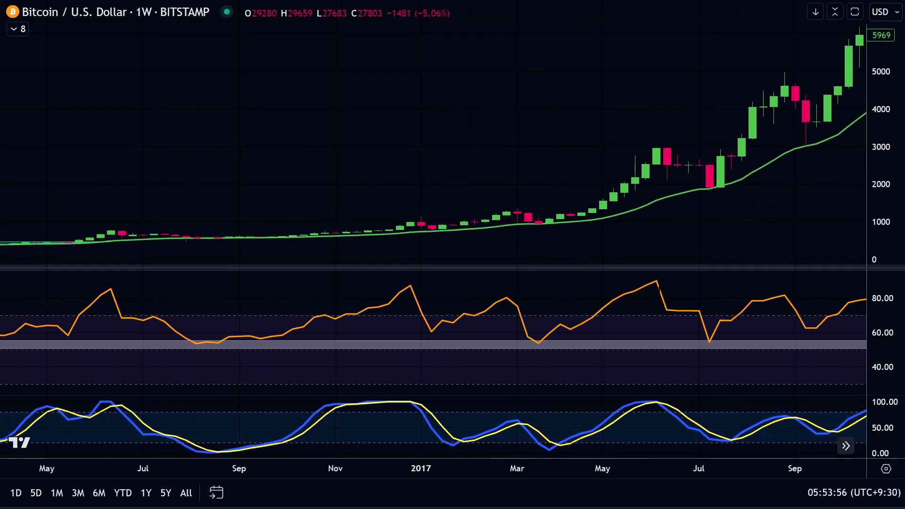
left_click_drag(721, 191, 333, 229)
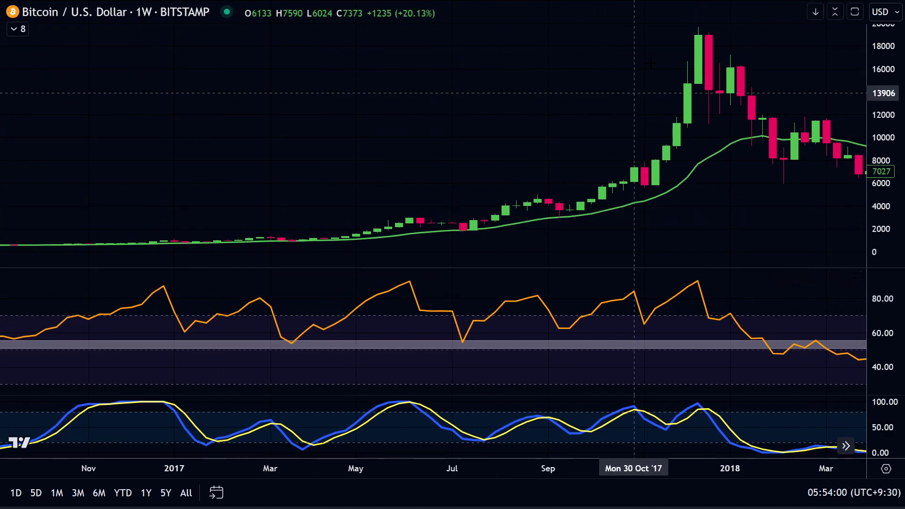
left_click_drag(683, 188, 283, 198)
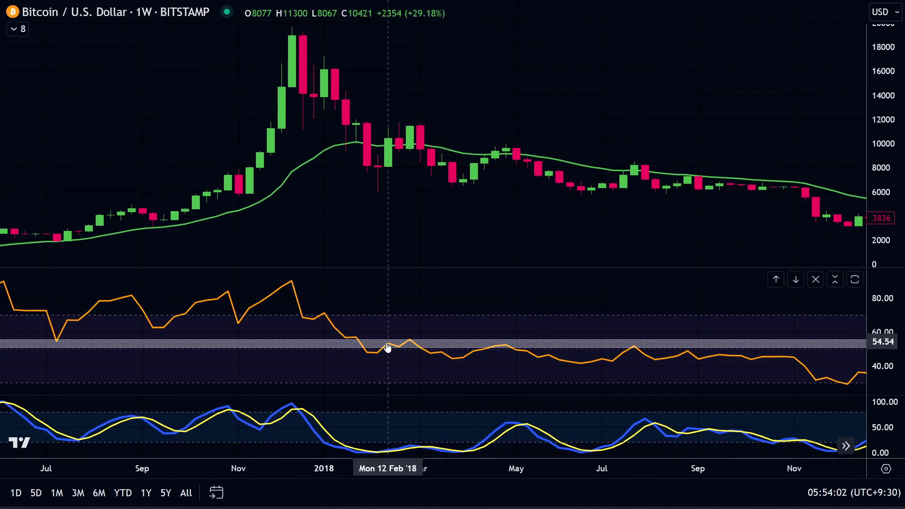
- Return to the 2023 weekly candles and examine the August RSI against its support band and near-horizontal line in a maximized pane
left_click_drag(727, 232, 253, 174)
left_click_drag(533, 212, 19, 142)
left_click_drag(514, 75, 4, 112)
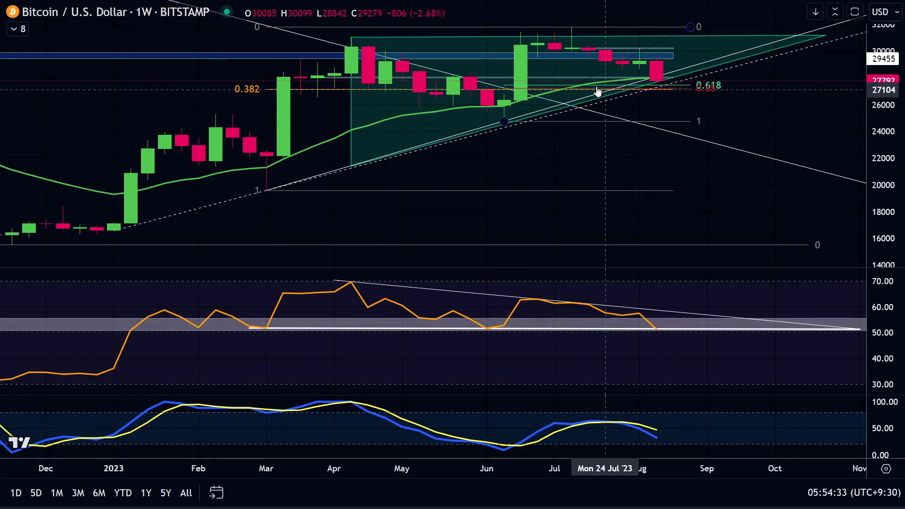
left_click_drag(895, 157, 893, 198)
left_click_drag(801, 231, 888, 264)
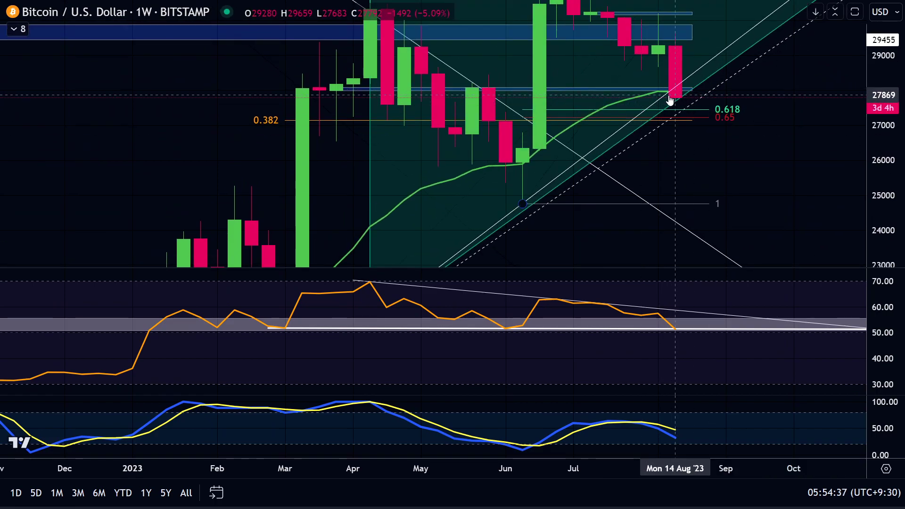
double_click(679, 330)
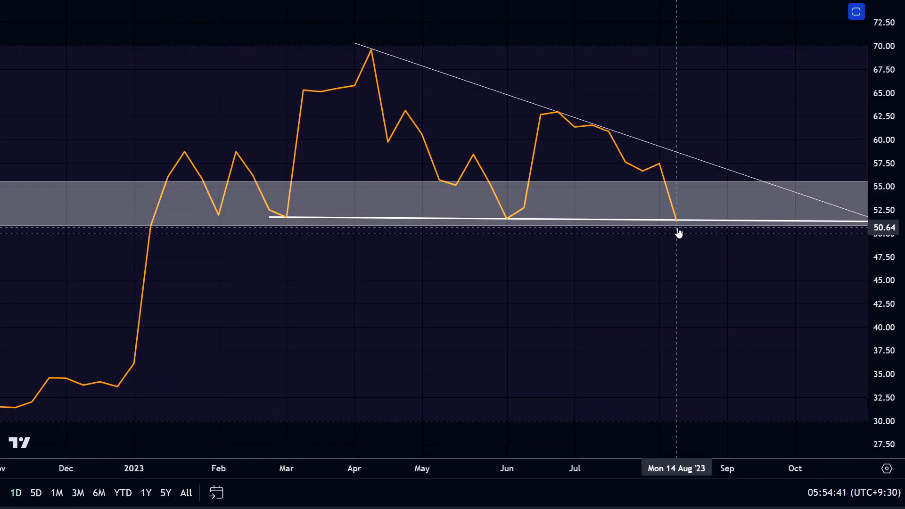
double_click(756, 295)
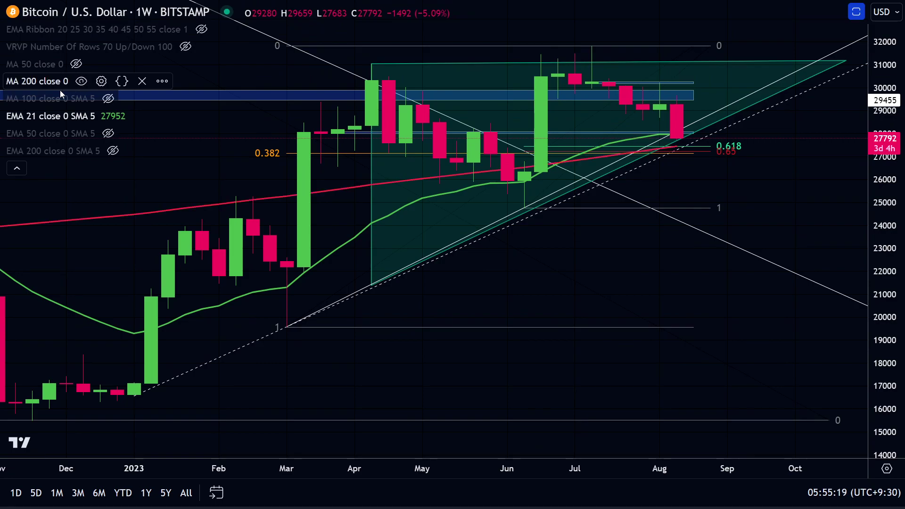
- Show the 200-period MA on the maximized weekly price pane and compare it with the 0.618 retracement and rising trend lines
left_click(16, 165)
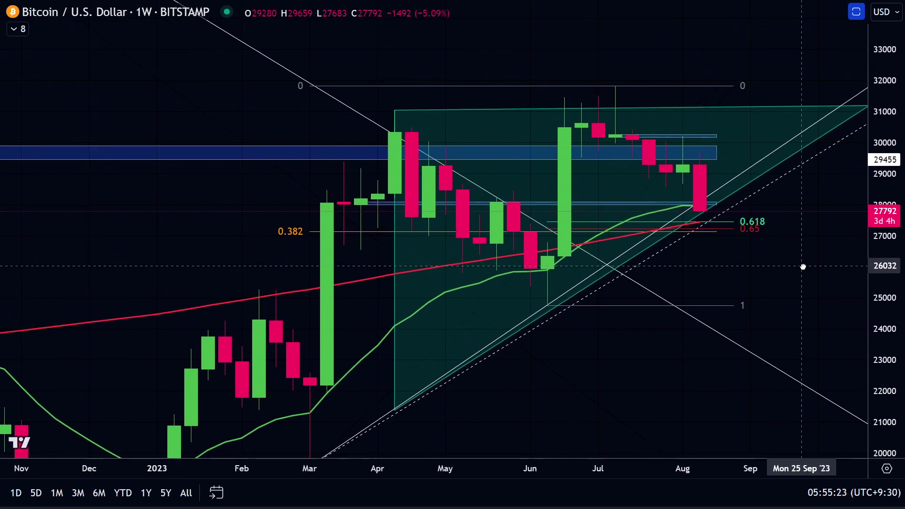
left_click_drag(872, 342, 872, 410)
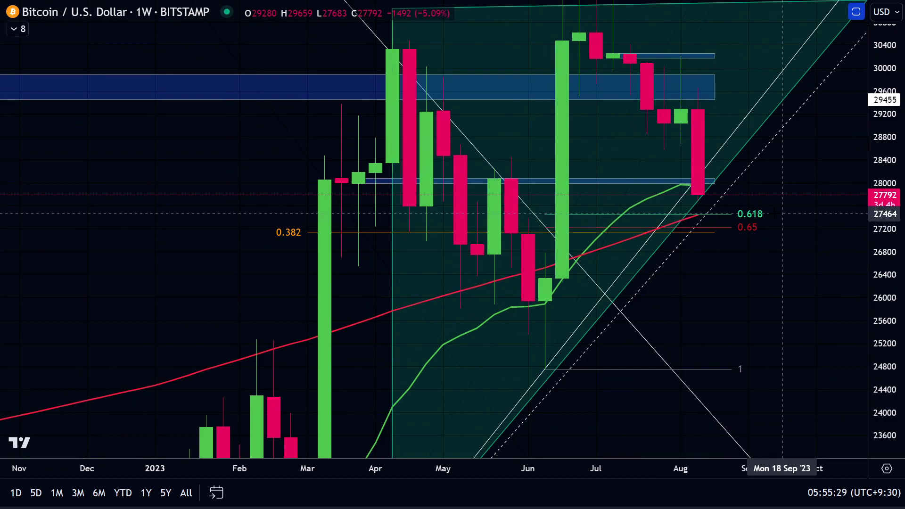
left_click_drag(757, 470, 711, 471)
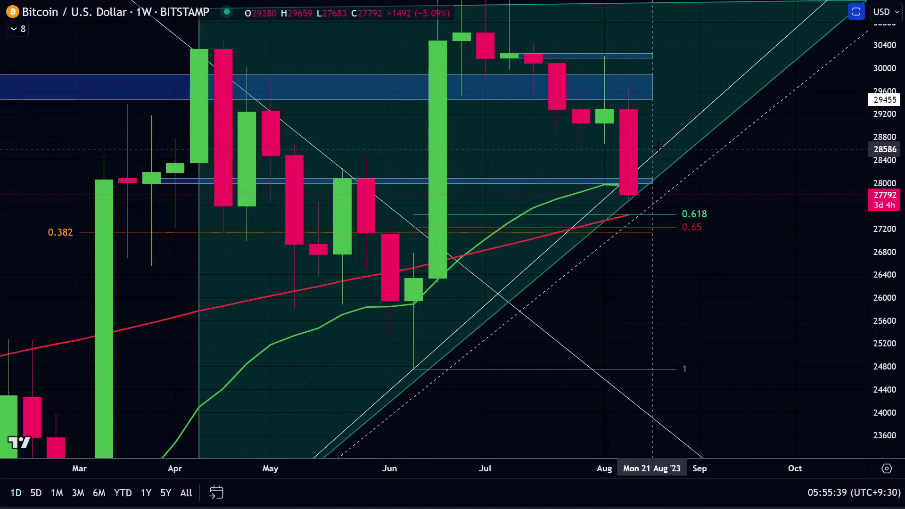
double_click(886, 182)
scroll(509, 472, "down", 3)
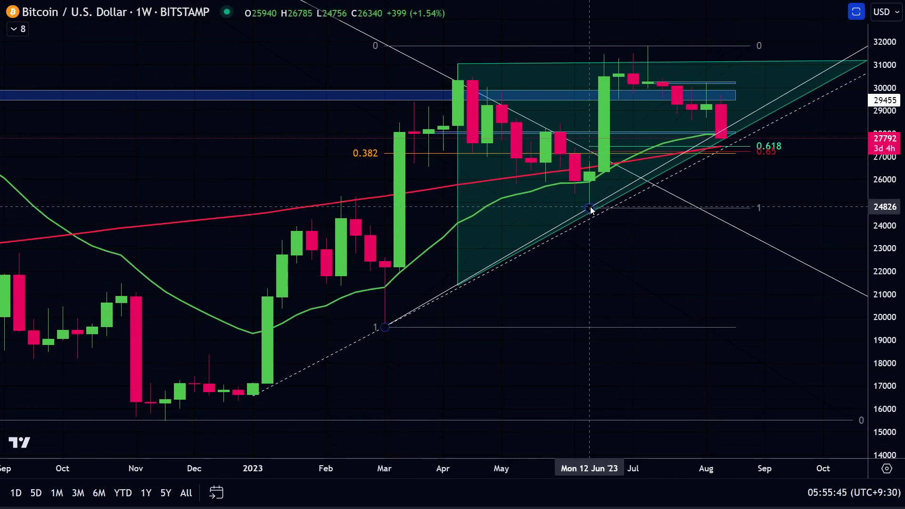
- Switch to the 1D chart and show the 200-period MA to compare it with the 0.618 retracement
type("1D")
key("Return")
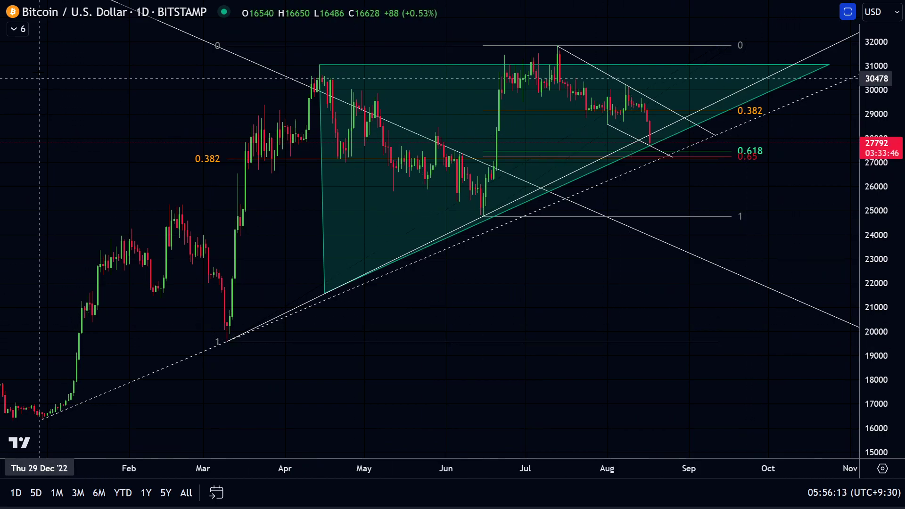
left_click(22, 32)
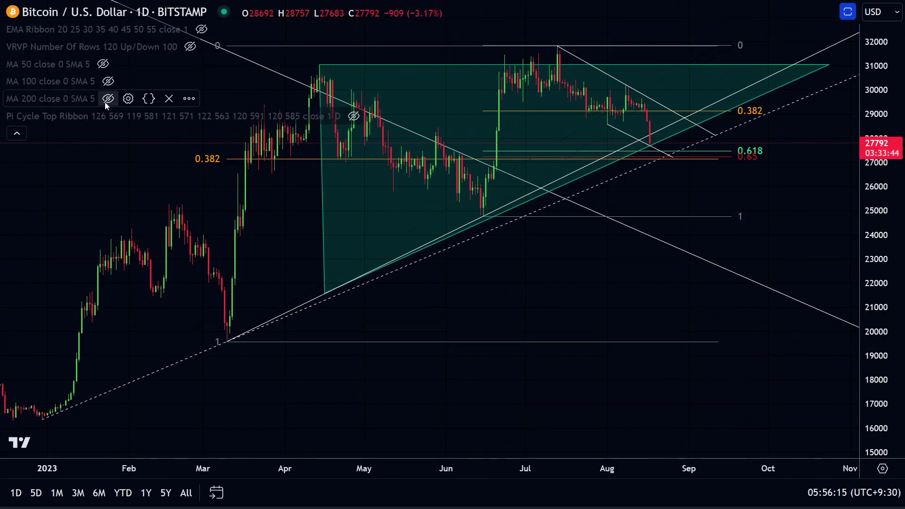
left_click(16, 134)
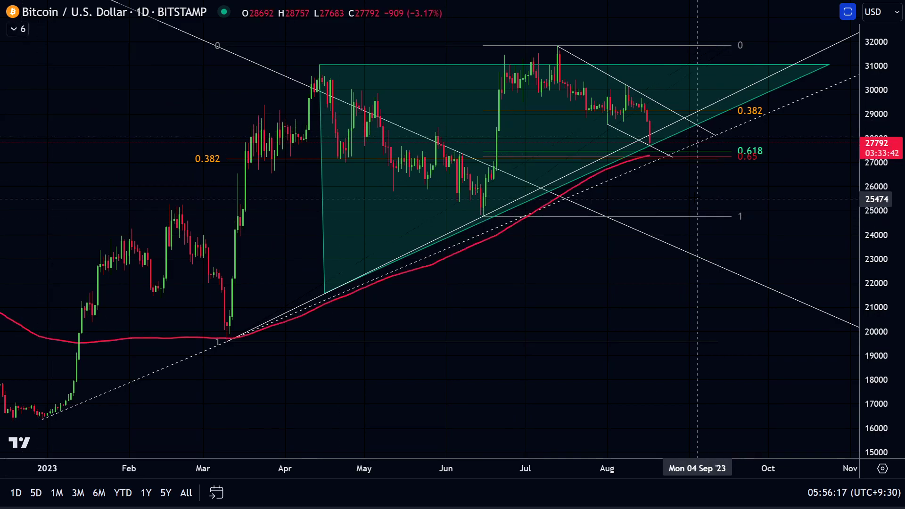
left_click(648, 152)
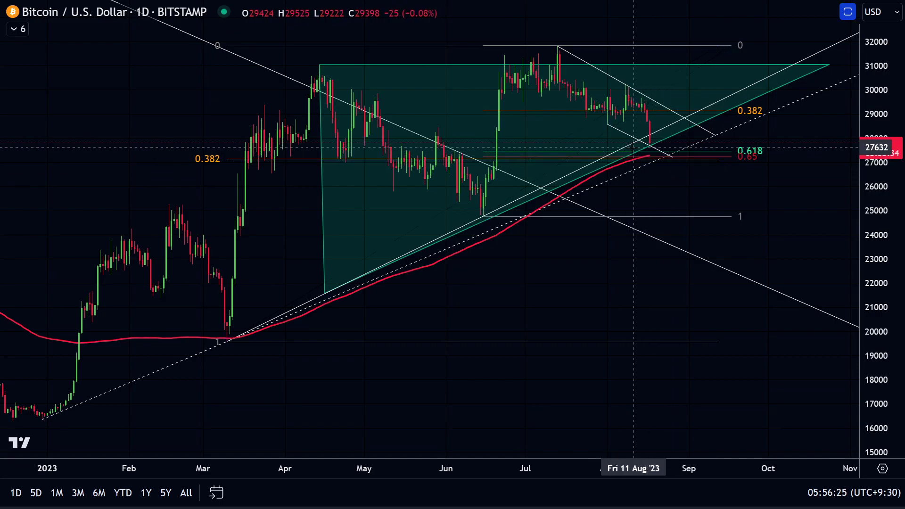
left_click(653, 160)
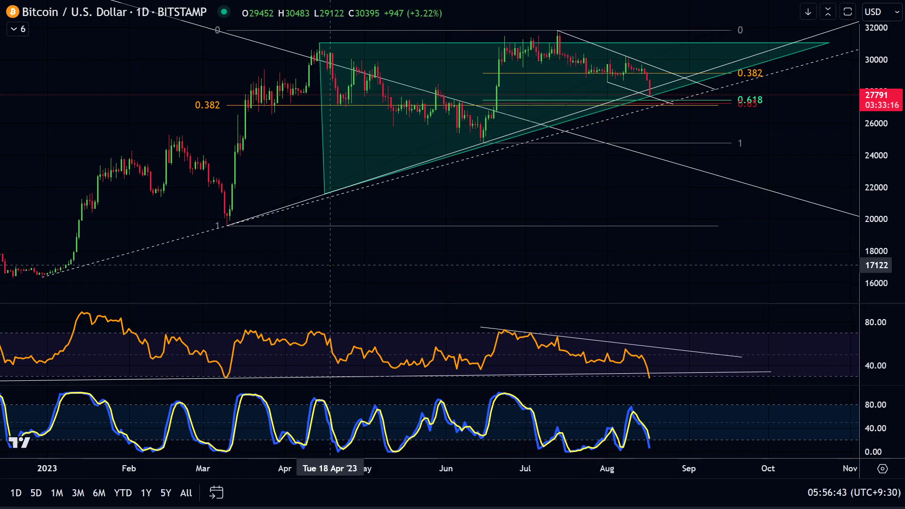
- Examine the daily RSI's August drop against its rising support line from June 2022 in a maximized pane
scroll(335, 259, "up", 1)
scroll(338, 464, "down", 5)
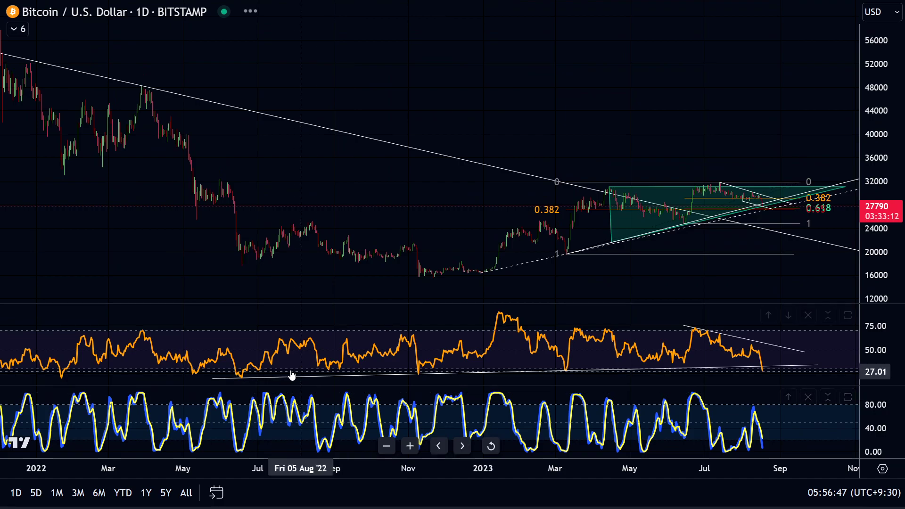
double_click(259, 322)
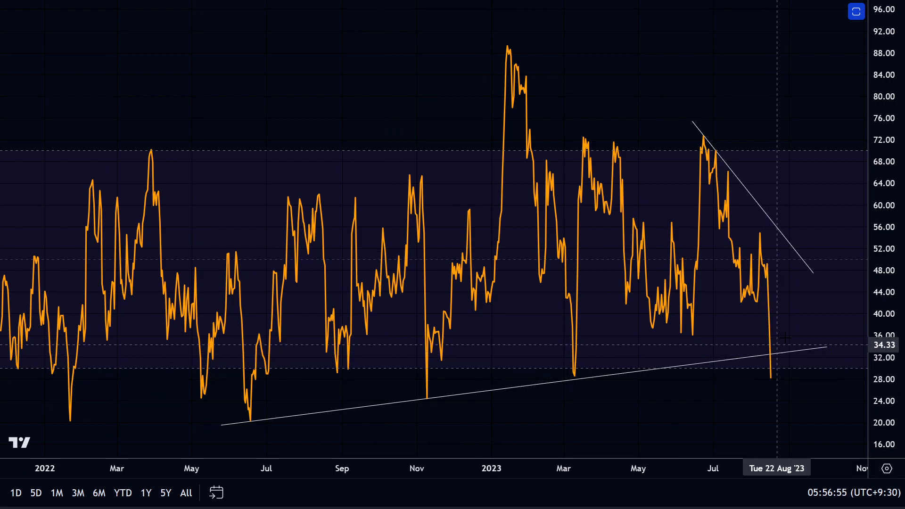
scroll(638, 399, "right", 5)
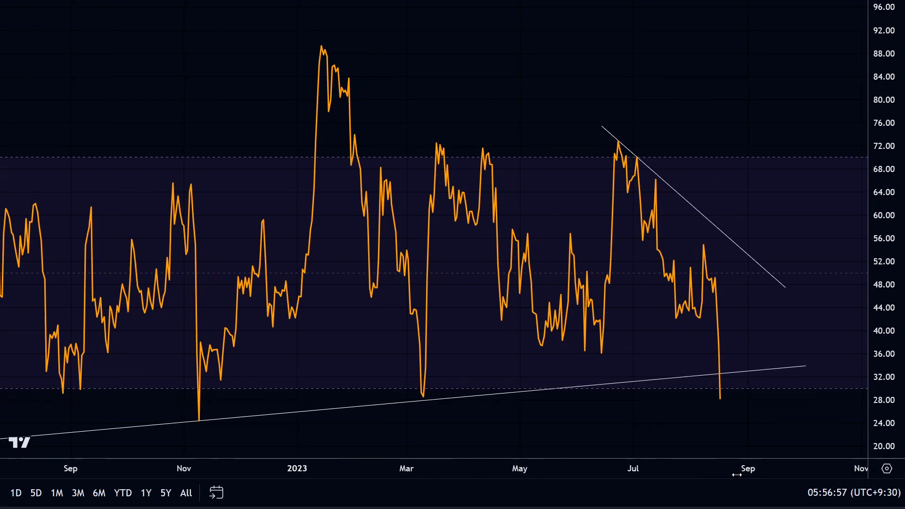
double_click(638, 366)
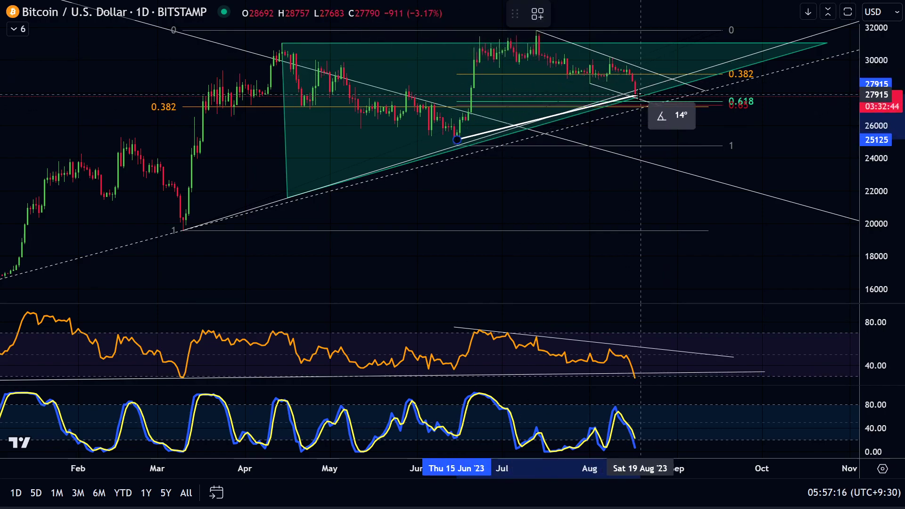
- Anchor the daily trend line from 25125 on 15 June to the latest mid-August candle's low
left_click(636, 96)
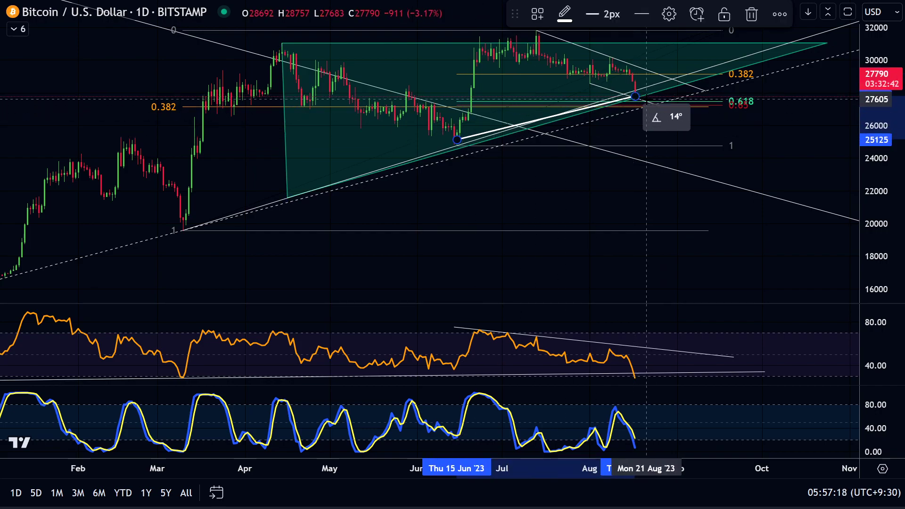
left_click(584, 125)
left_click_drag(784, 464, 646, 464)
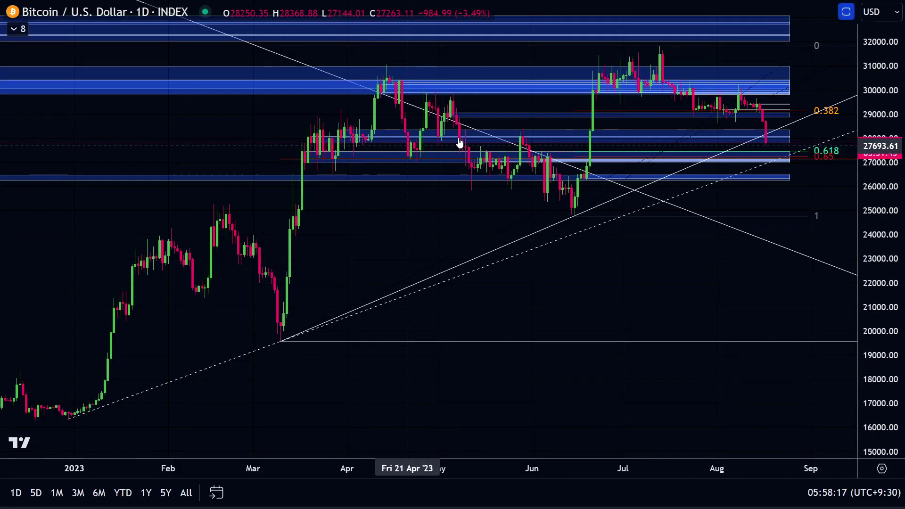
- Enlarge the INDEX daily chart around August 2023 and select the blue support zone at the latest candle, below 28068.32
left_click_drag(723, 468, 490, 474)
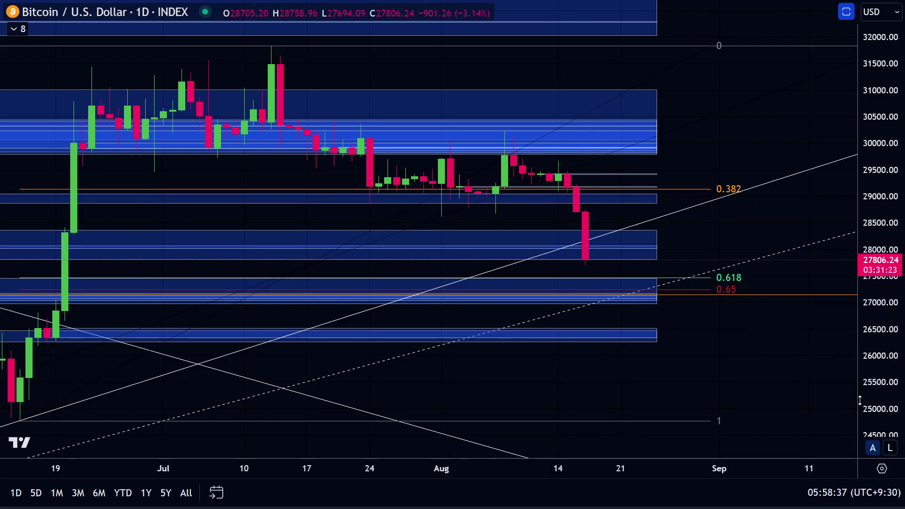
scroll(879, 235, "up", 3)
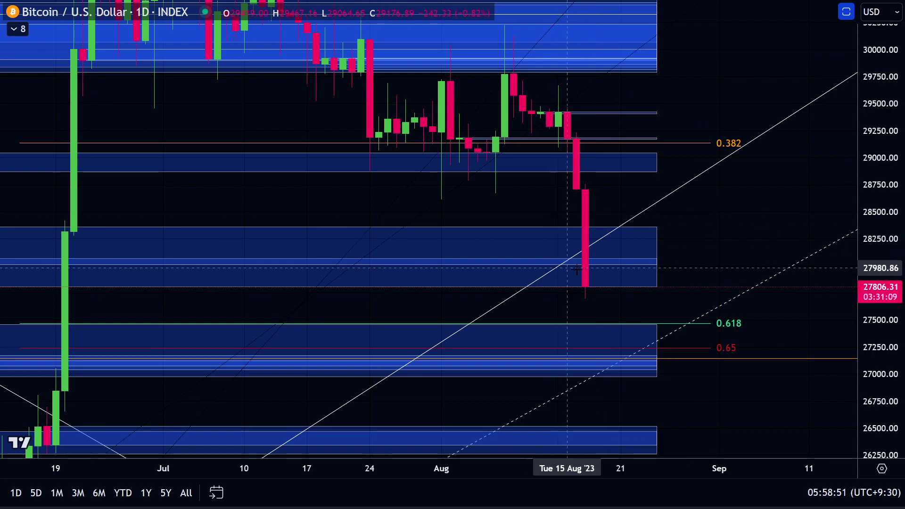
left_click(612, 292)
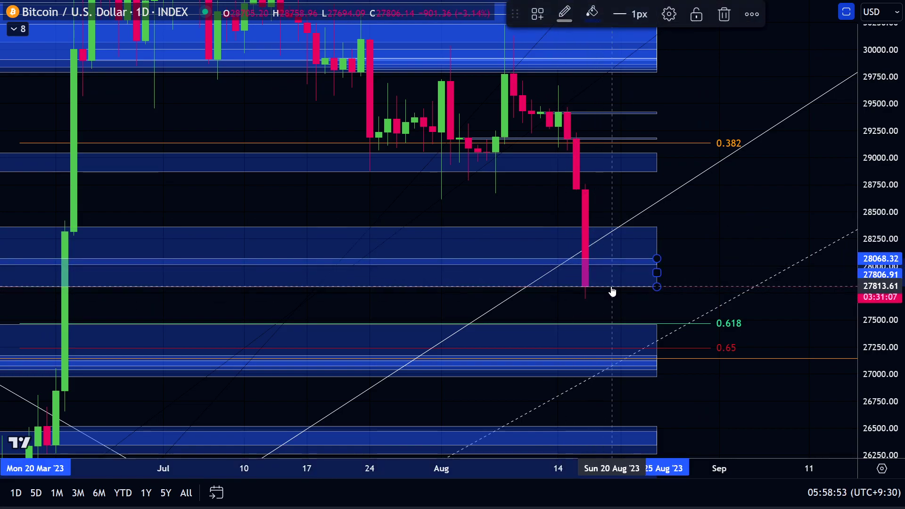
- Compare the boundaries of the two overlapping blue support zones crossed by the latest daily candle, selecting each in turn
left_click(727, 239)
left_click(646, 267)
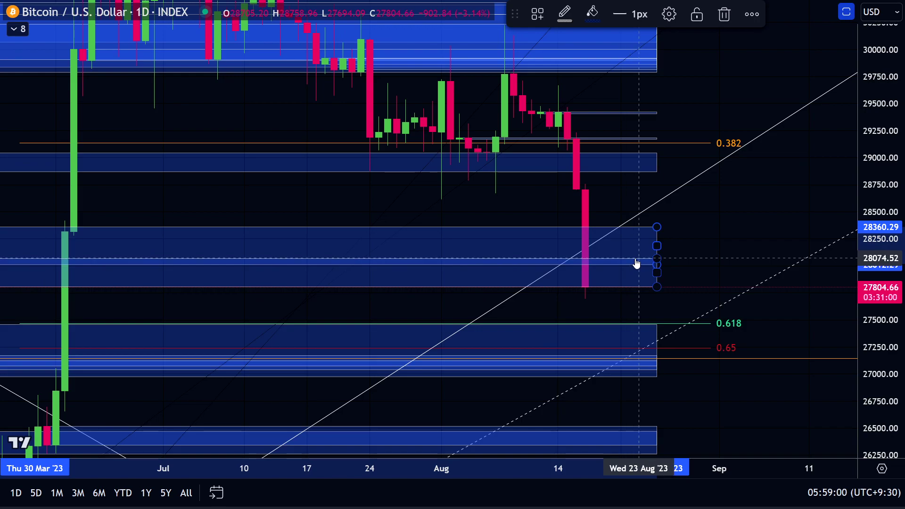
left_click(637, 264)
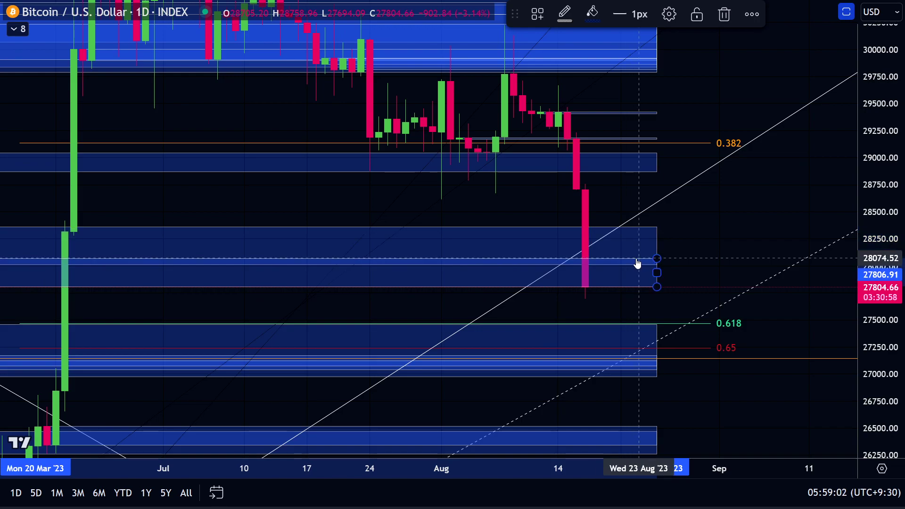
left_click(642, 235)
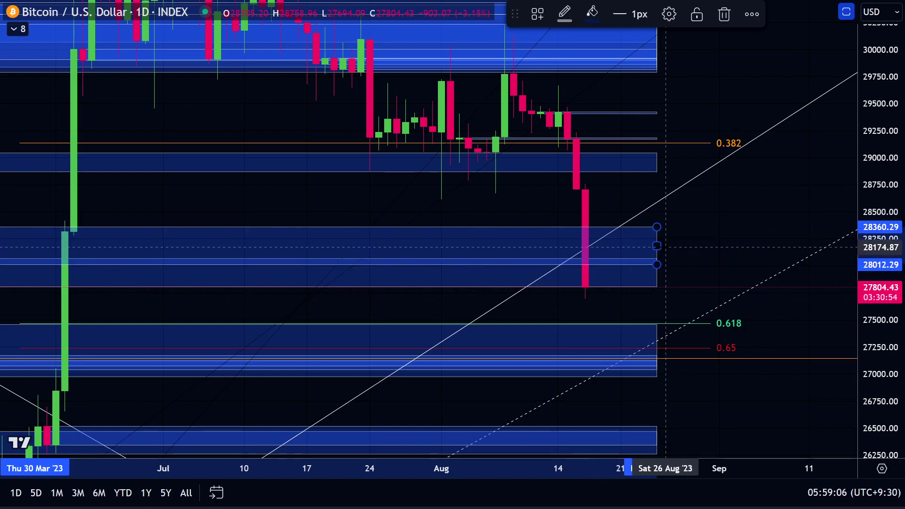
left_click(622, 228)
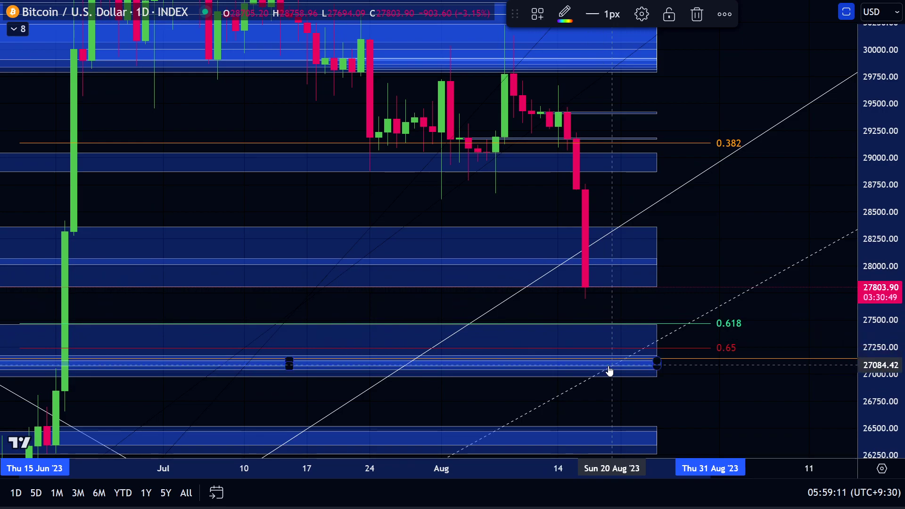
- Inspect the large blue support zone below the 0.618 retracement and the narrower zones nested inside it just under 0.65
left_click(659, 374)
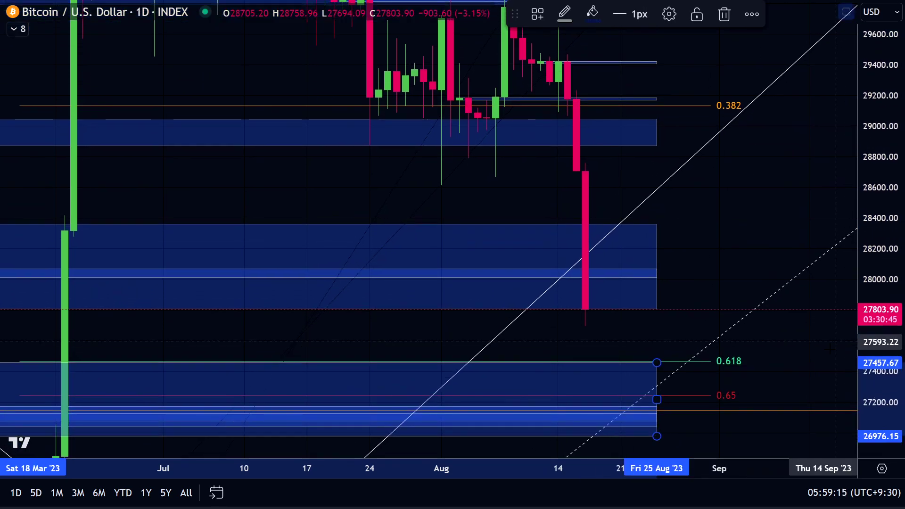
scroll(756, 333, "up", 4)
left_click(540, 319)
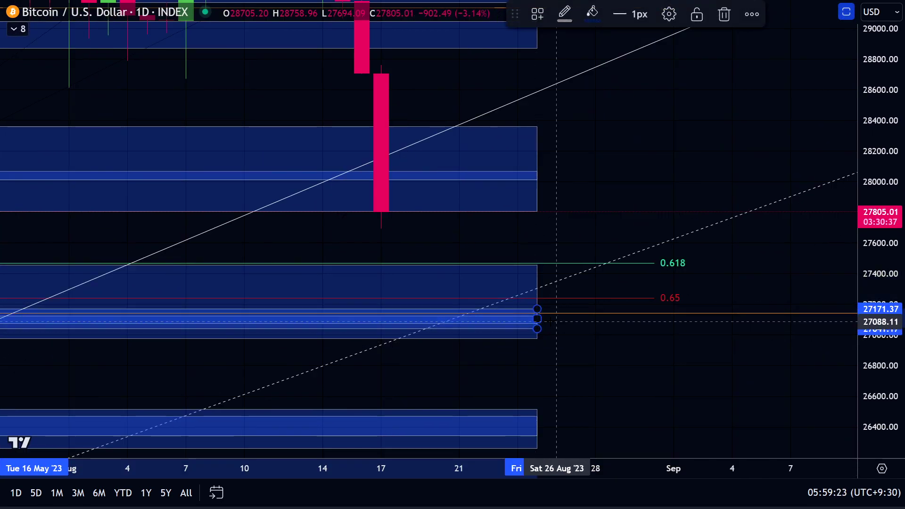
left_click(601, 346)
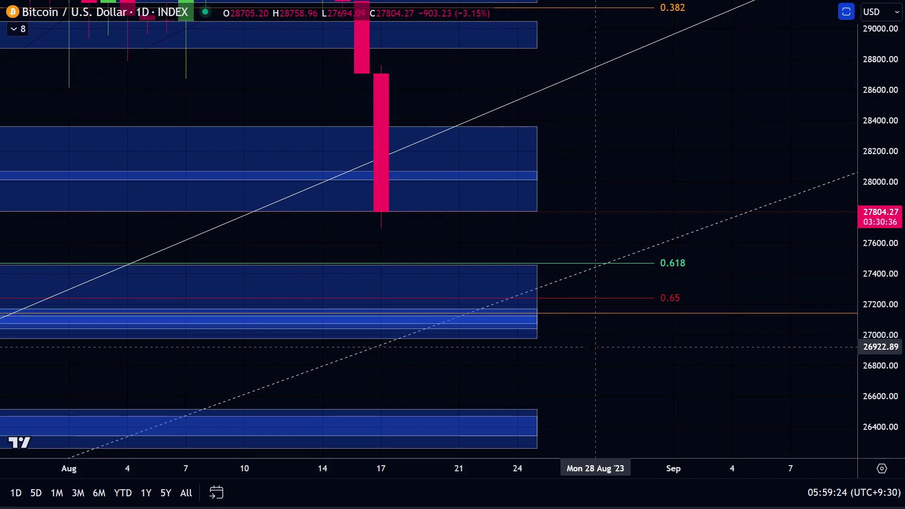
left_click(513, 321)
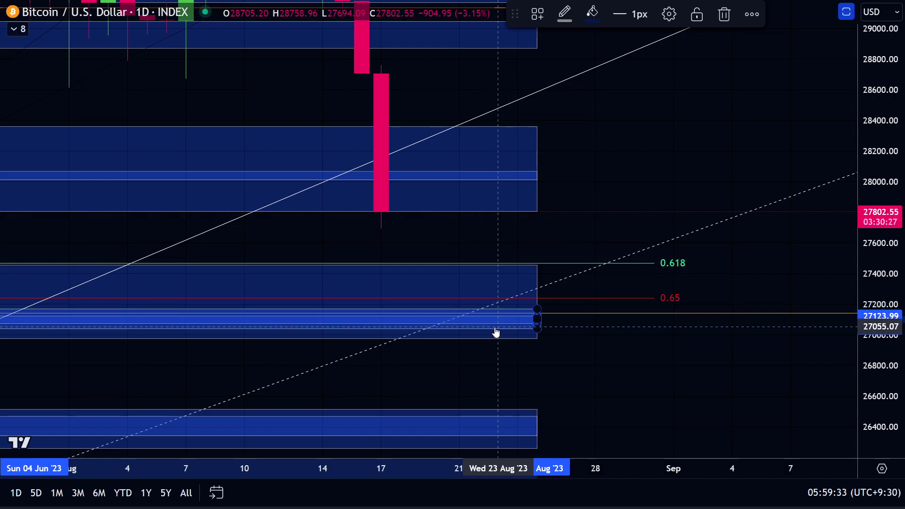
left_click_drag(489, 334, 481, 319)
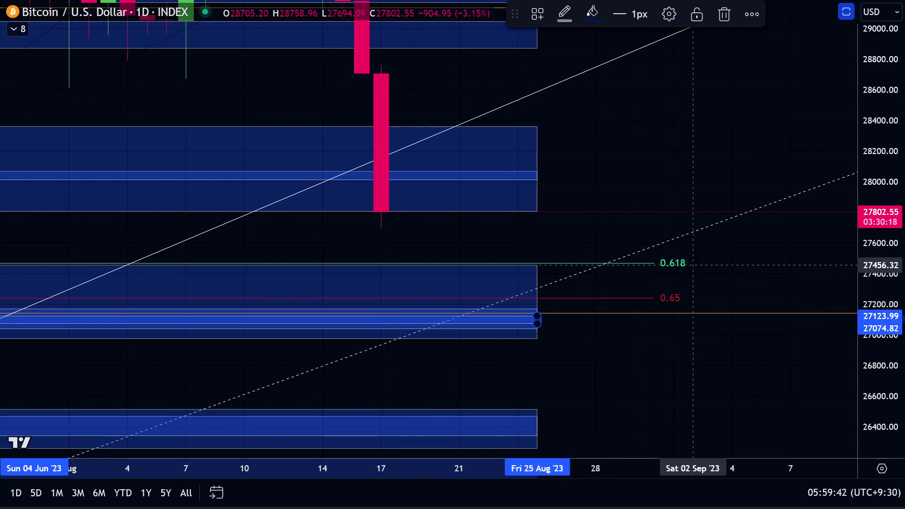
- Review the daily chart from April to August 2023 with its support zones, rising trend lines and full Fibonacci retracement range
left_click_drag(856, 176, 856, 181)
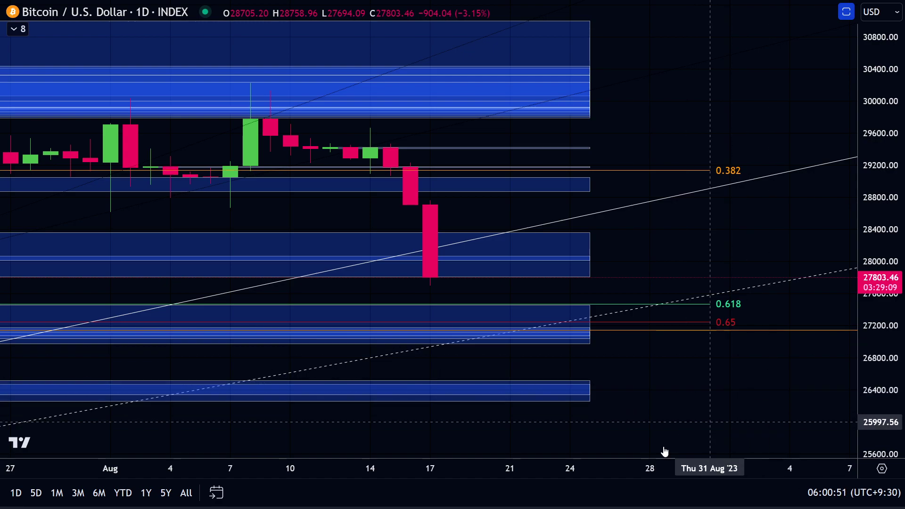
scroll(573, 475, "down", 1)
scroll(683, 482, "down", 5)
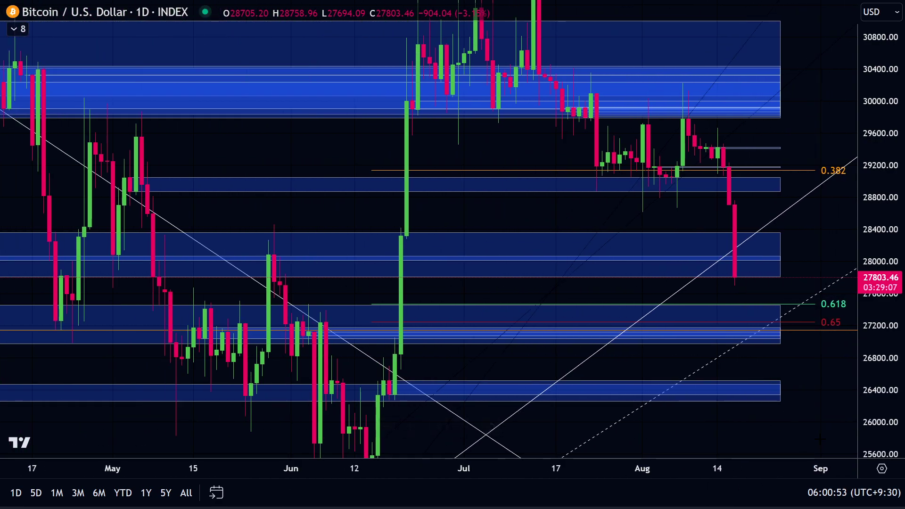
left_click_drag(886, 343, 886, 363)
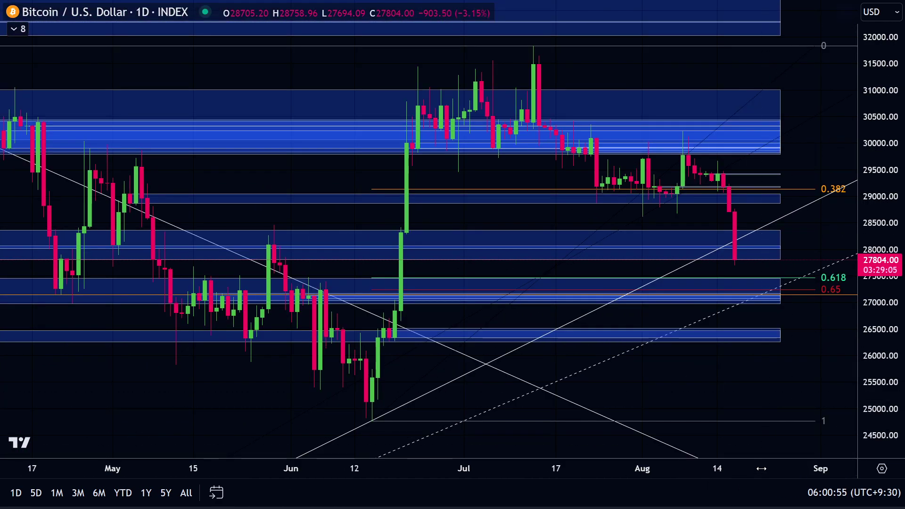
scroll(707, 474, "up", 3)
mouse_move(707, 474)
left_mouse_down()
mouse_move(648, 479)
mouse_move(702, 486)
left_mouse_up()
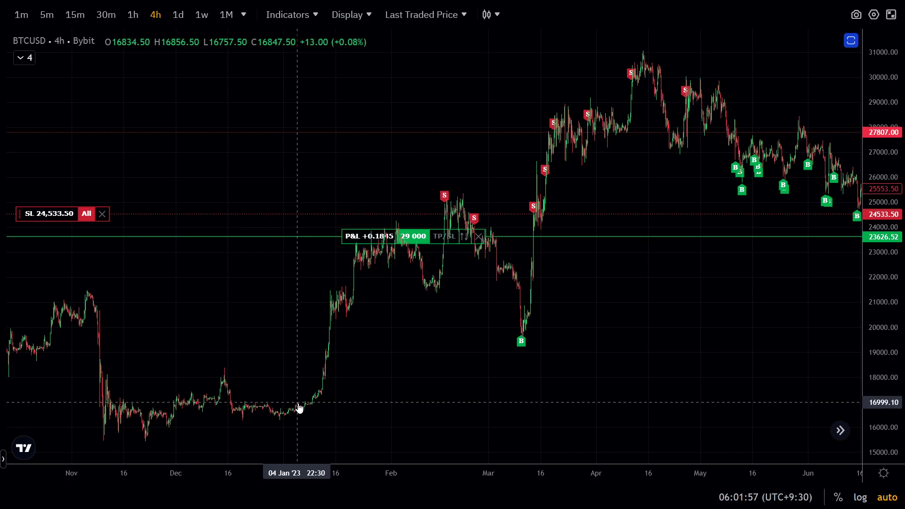
- Review the buy and sell trade markers on Bybit's BTCUSD 4h chart from January to mid-August 2023
left_click_drag(383, 398, 115, 398)
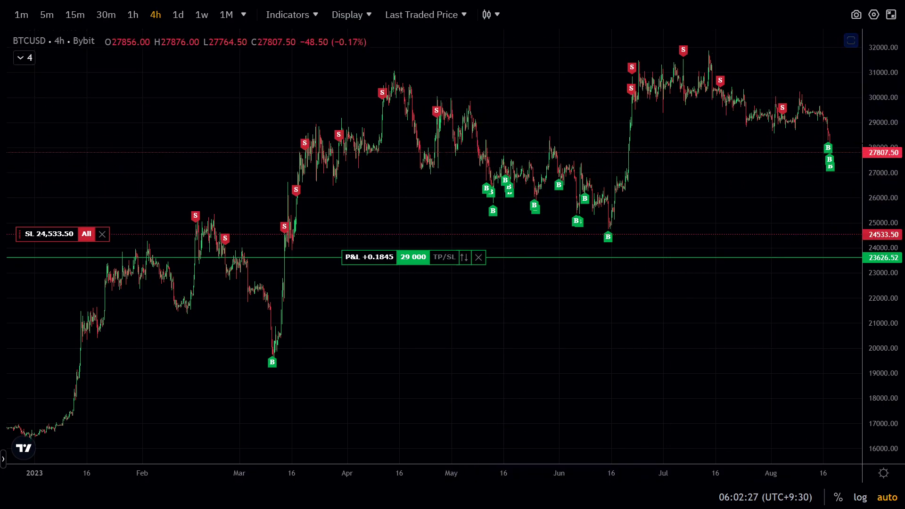
left_click_drag(778, 473, 626, 491)
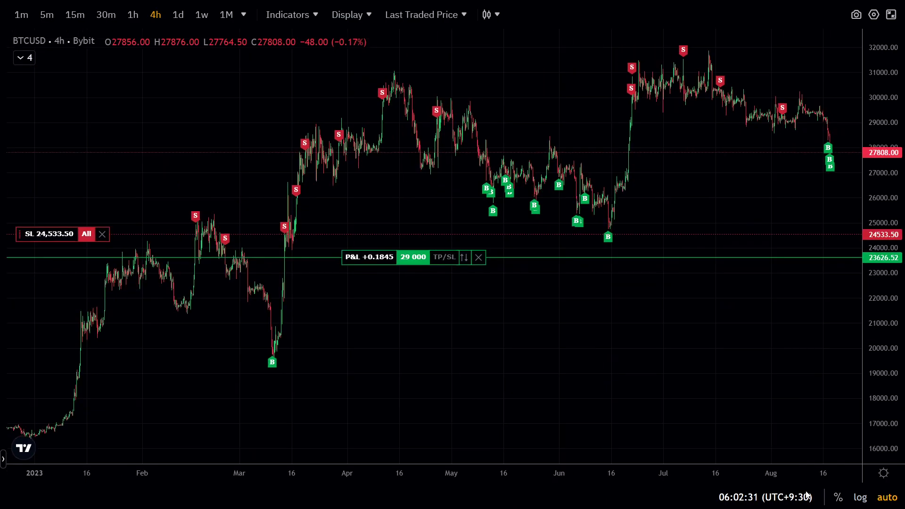
left_click_drag(536, 378, 551, 378)
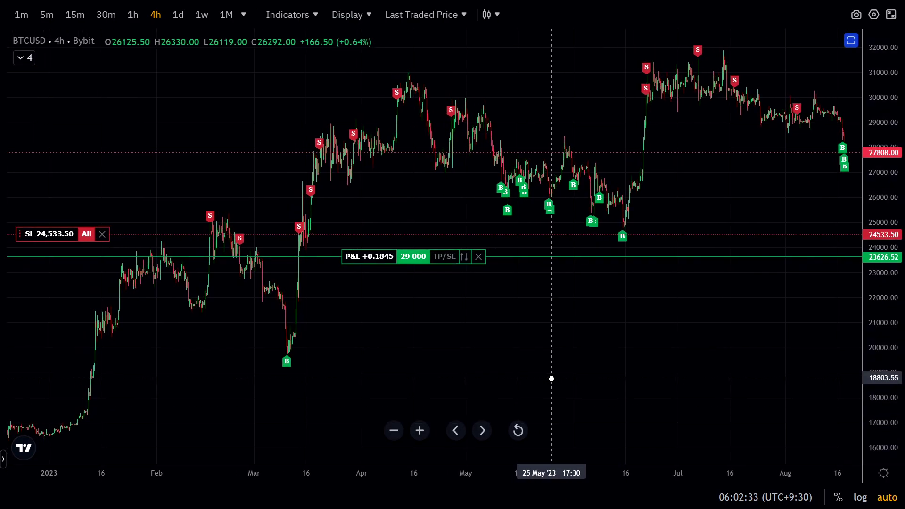